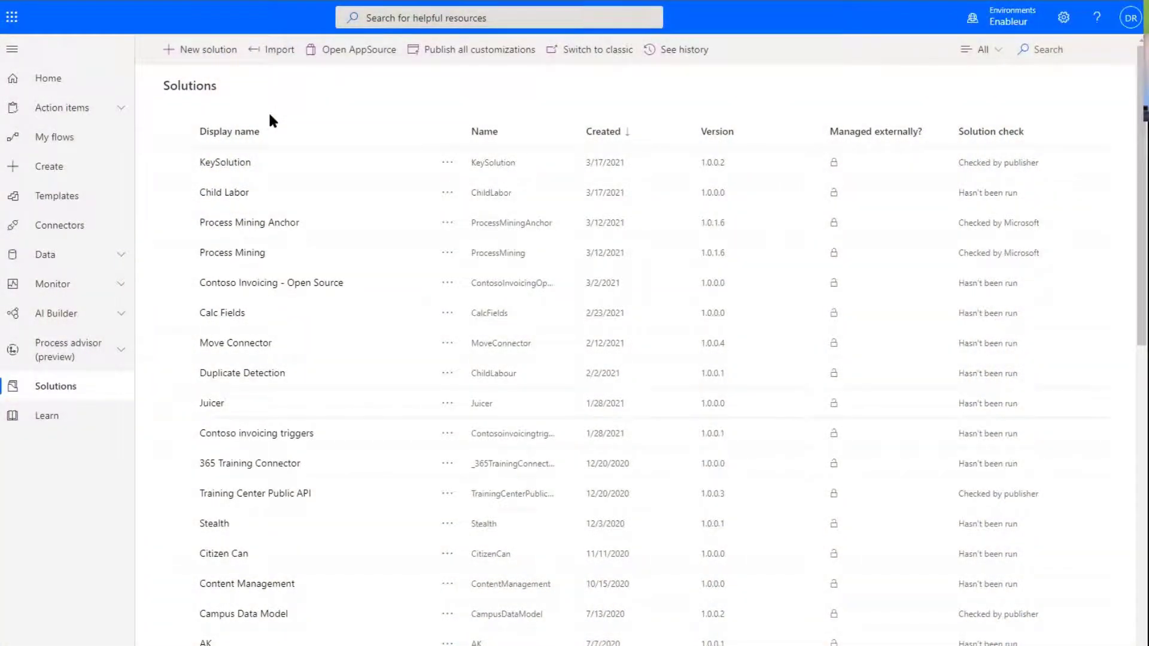
Create a new solution with the display name Beauty and The Beast and The Enabler as its publisher
click(192, 58)
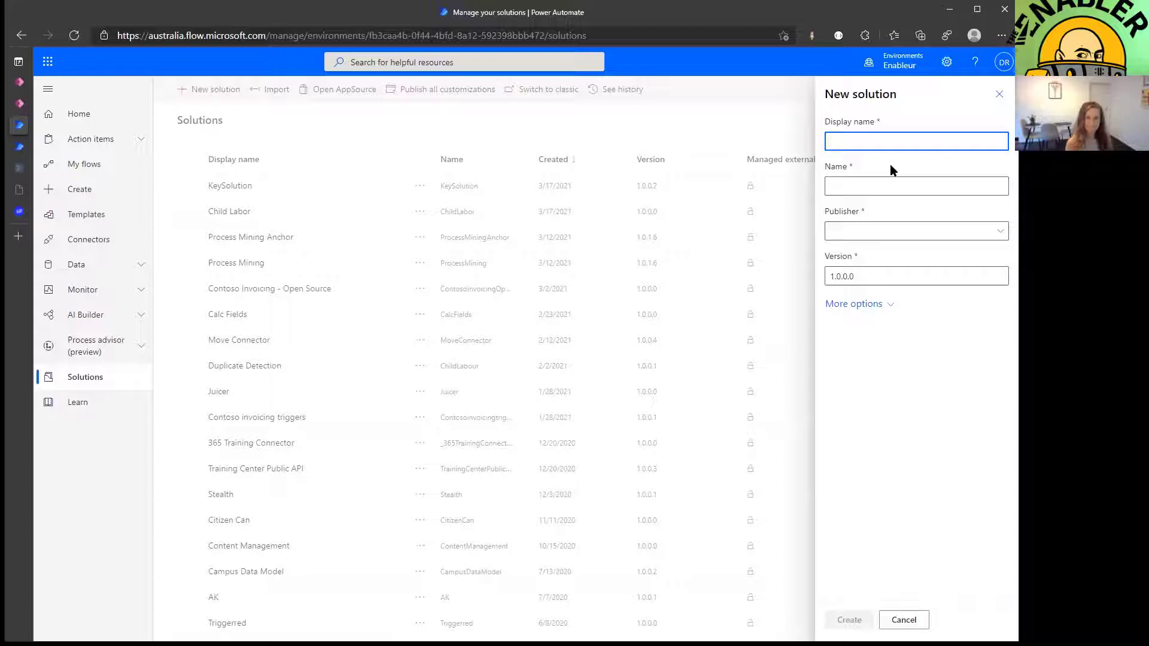
text(Be)
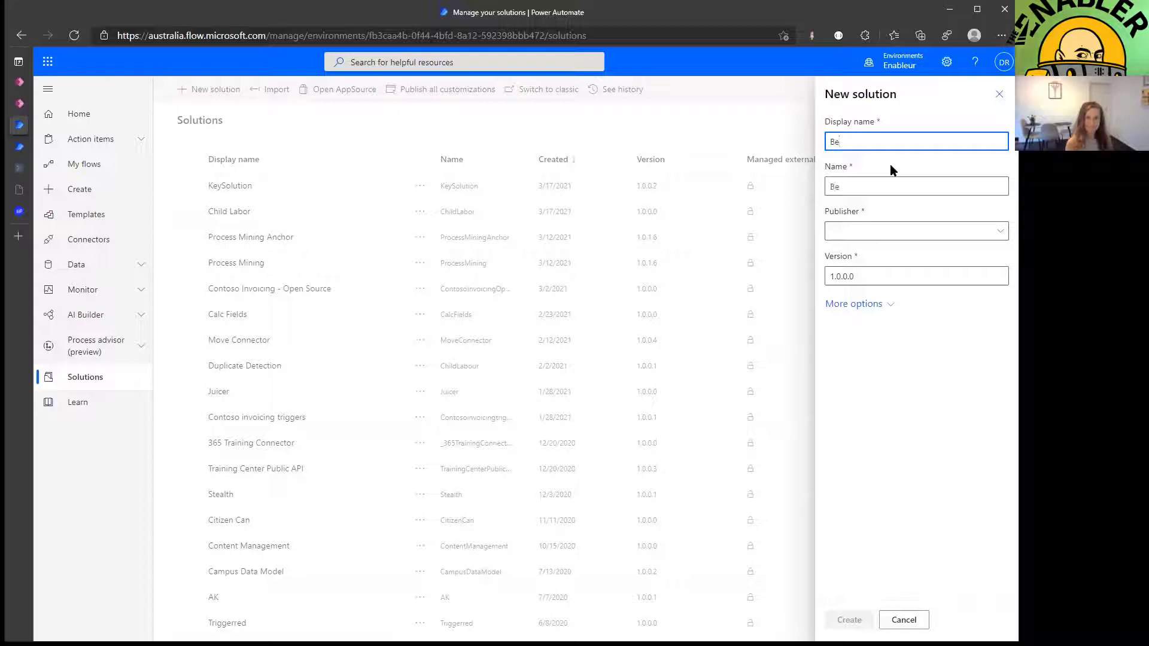
text(auty and The )
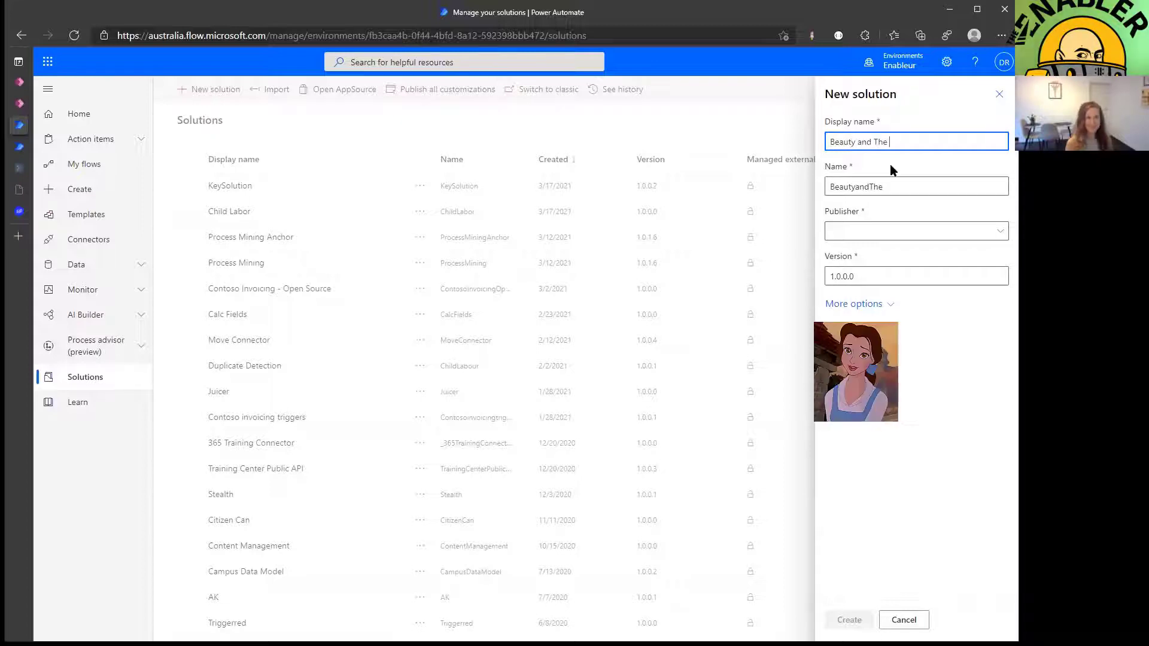
text(Beast)
key(Tab)
click(902, 231)
click(892, 293)
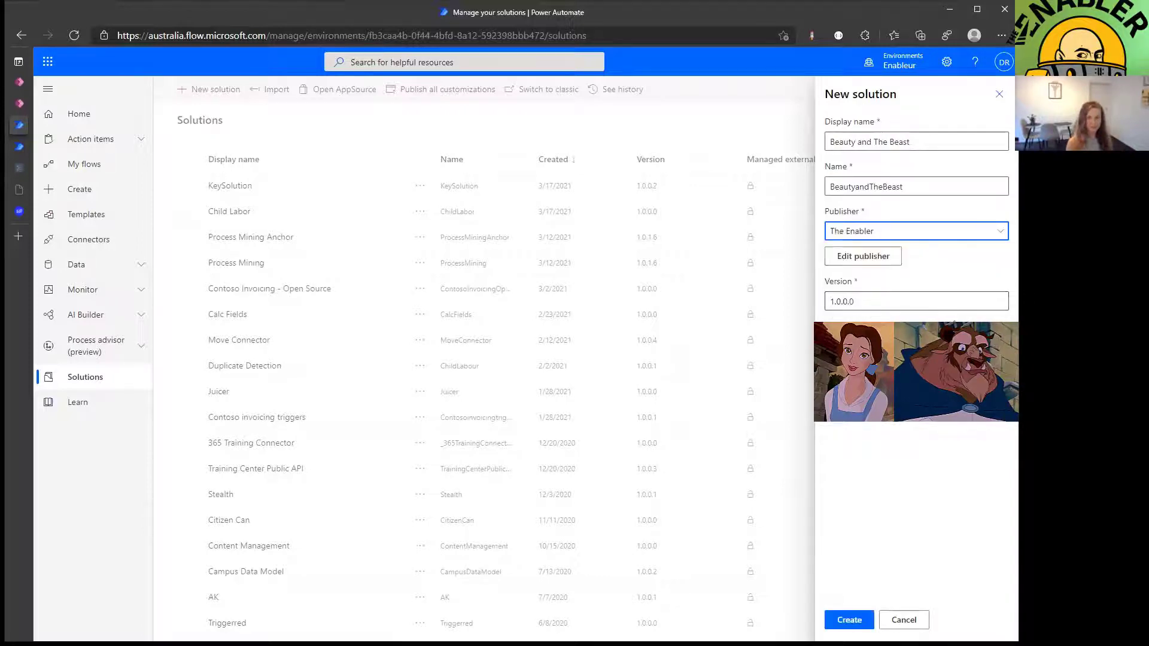
click(848, 619)
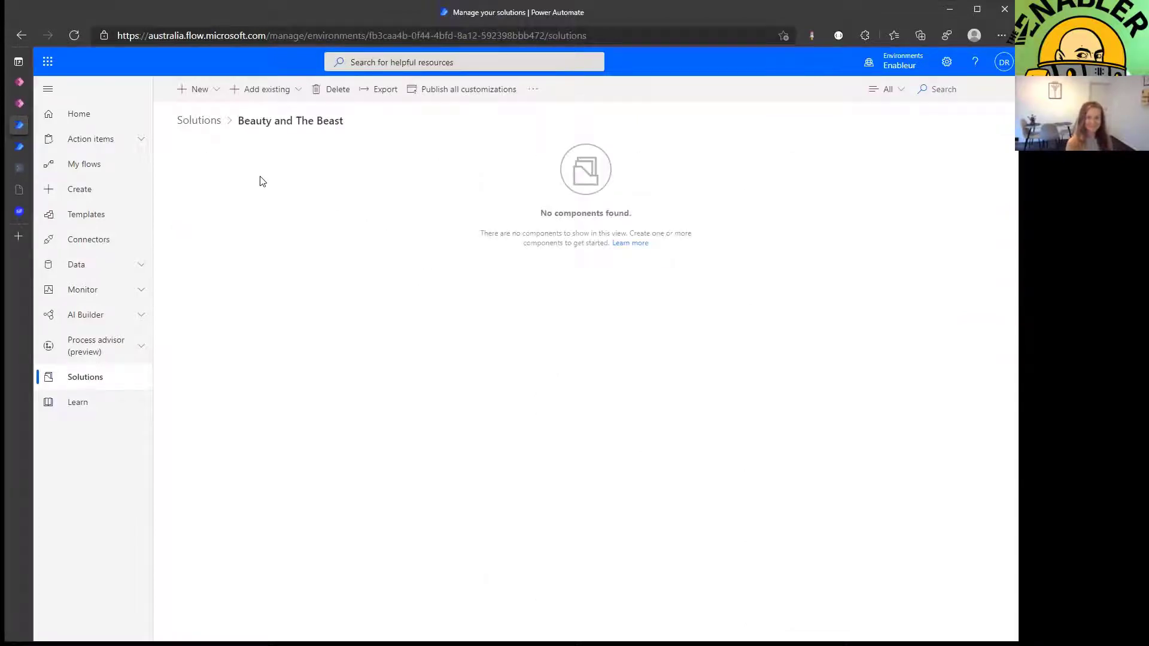
Switch the Beauty and The Beast solution to classic and start defining a new process in it
click(212, 93)
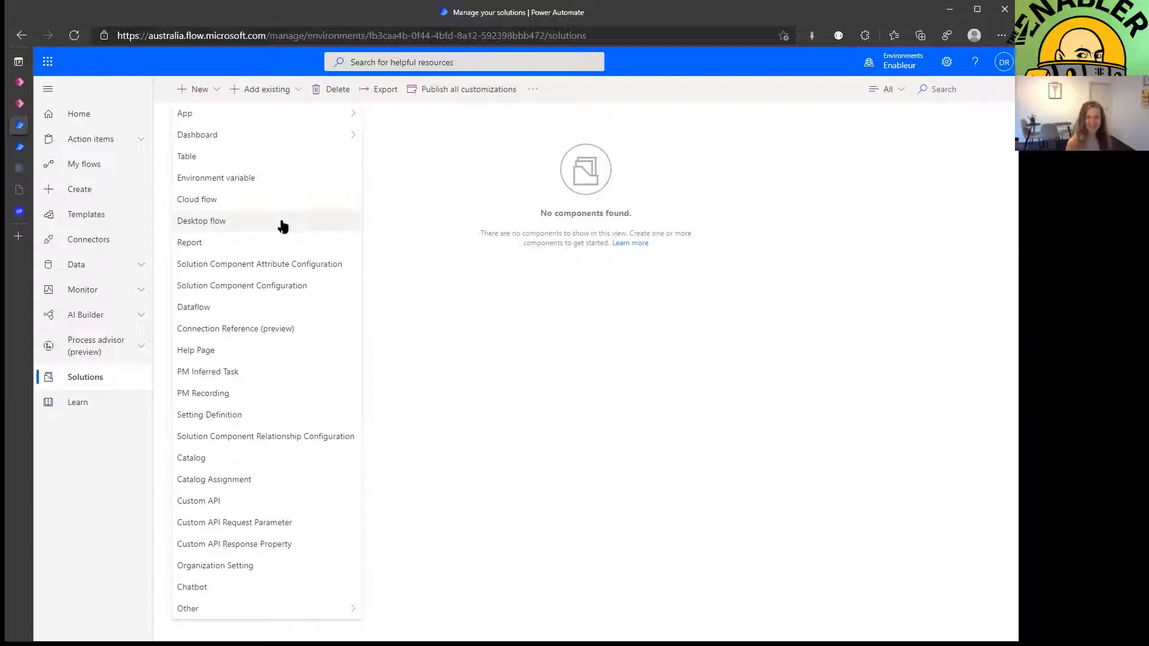
click(467, 172)
click(535, 90)
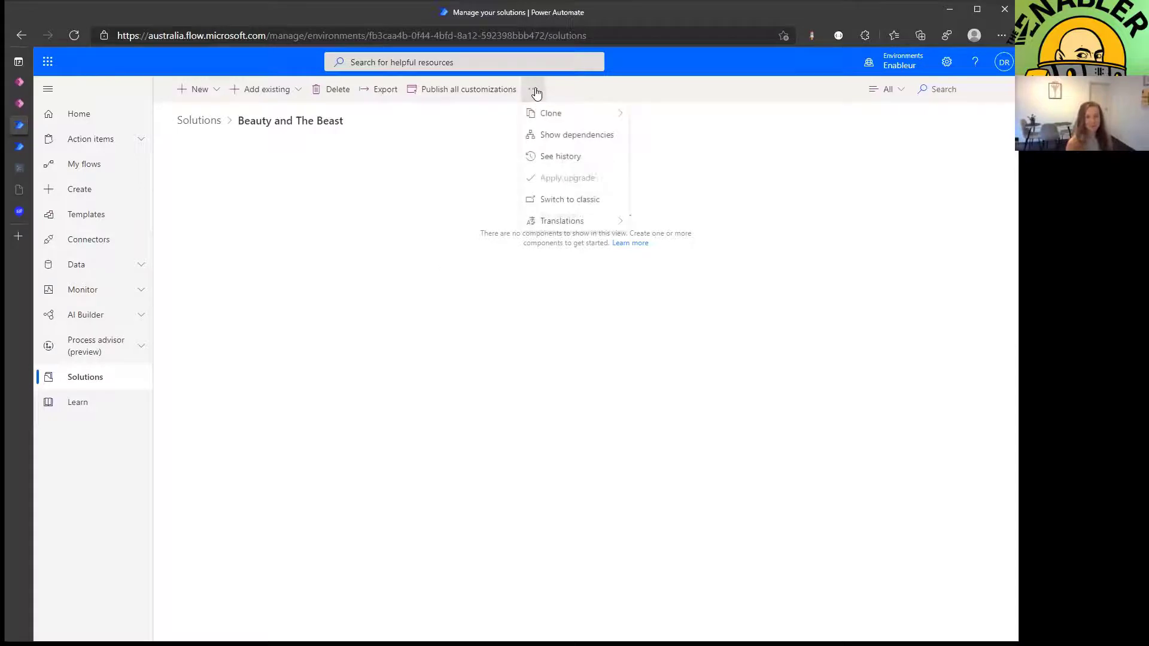
click(569, 198)
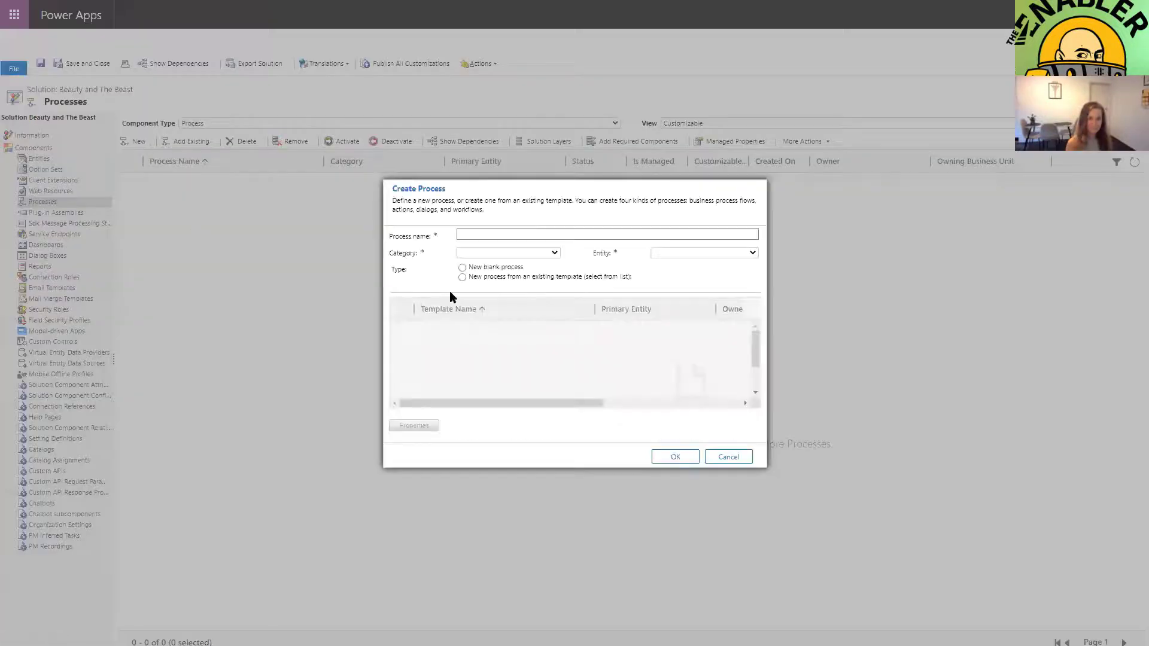
click(488, 234)
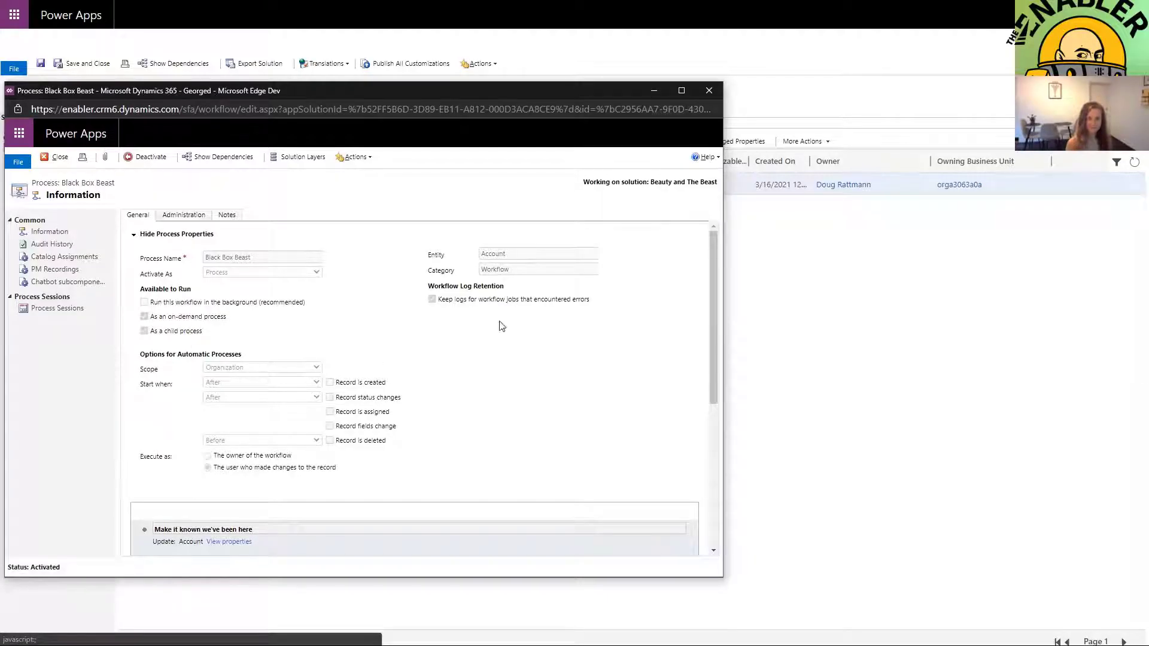
Examine the Black Box Beast workflow's settings and the Description value in its Update Account step
scroll(507, 373, down, 2)
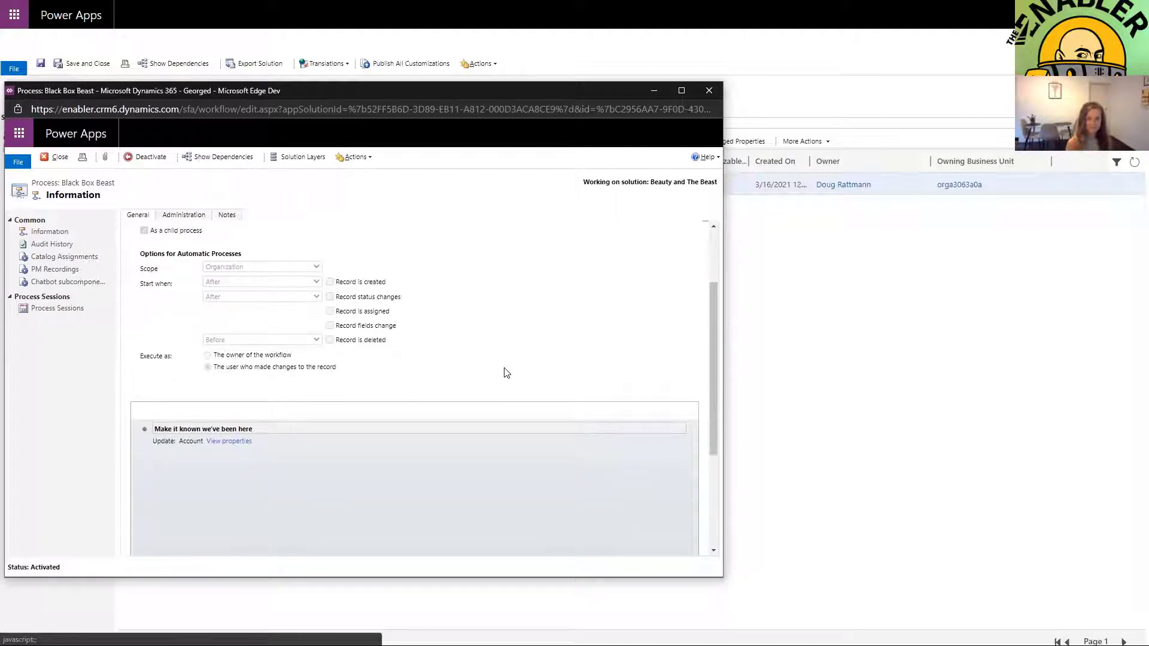
scroll(445, 344, up, 2)
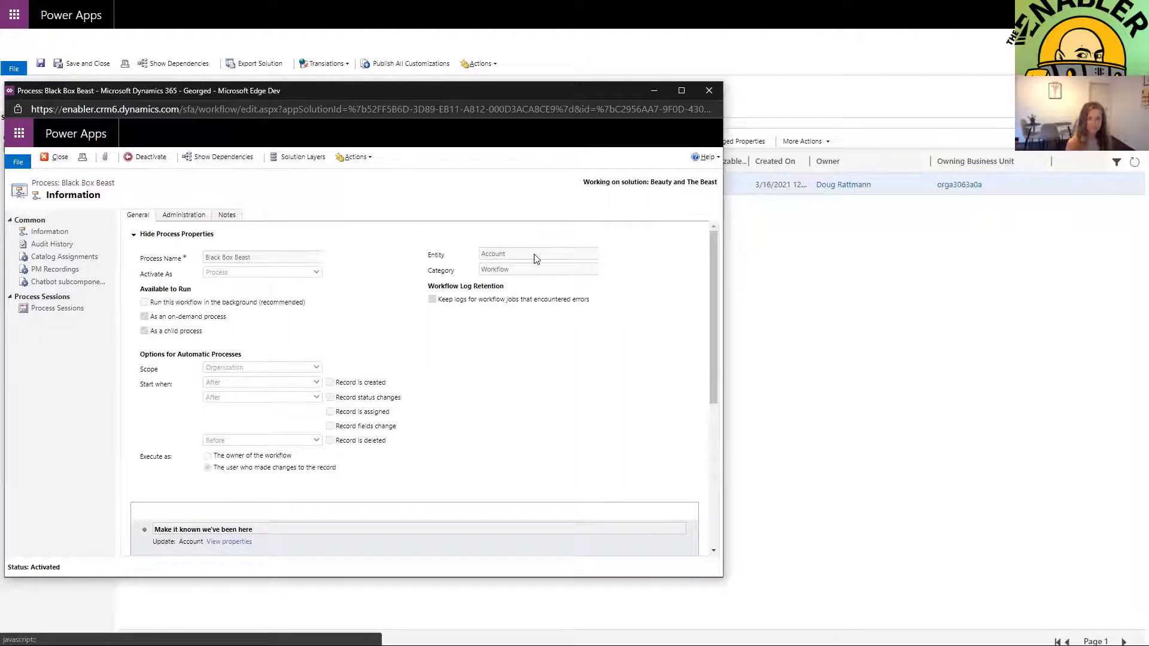
scroll(488, 381, down, 2)
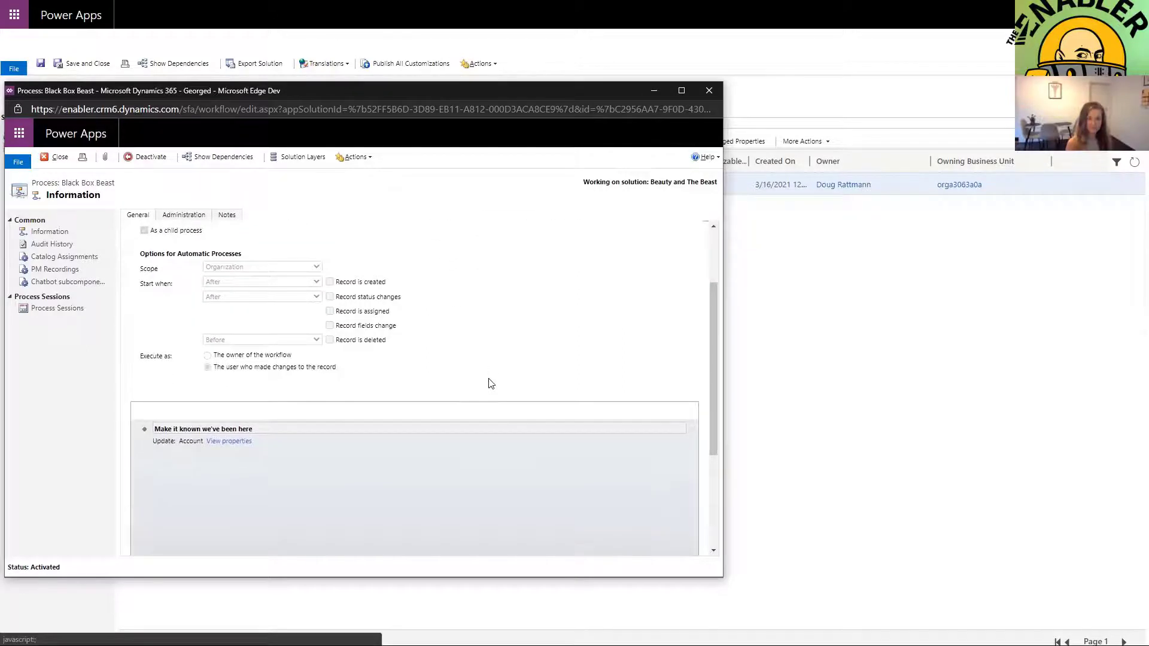
click(242, 443)
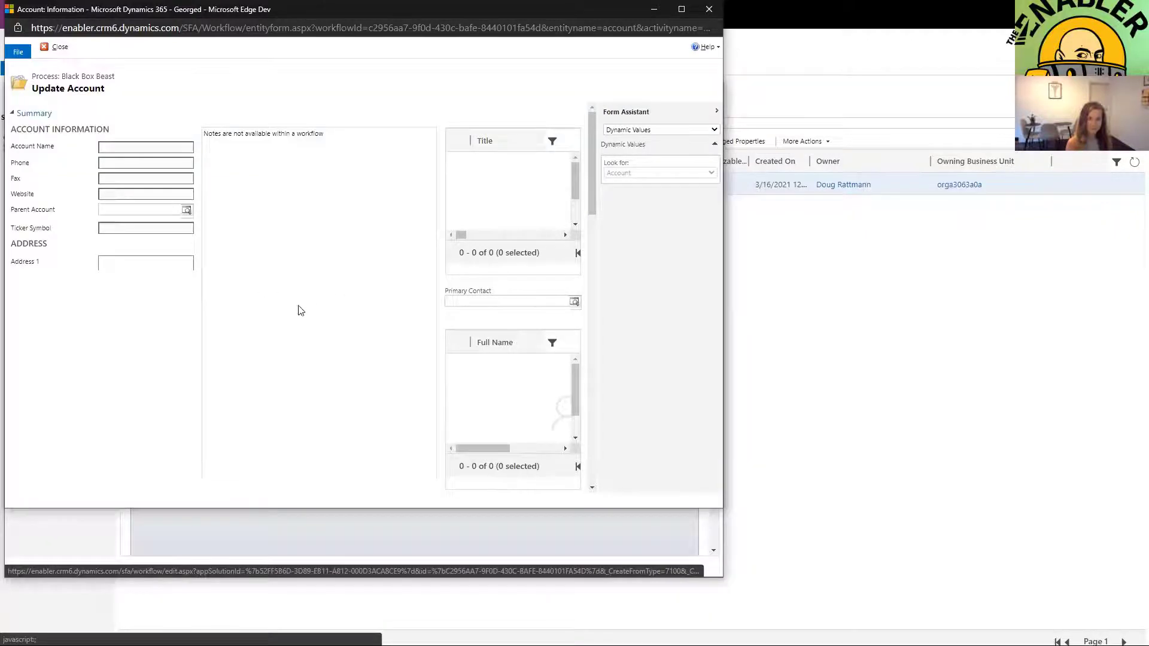
scroll(293, 302, down, 5)
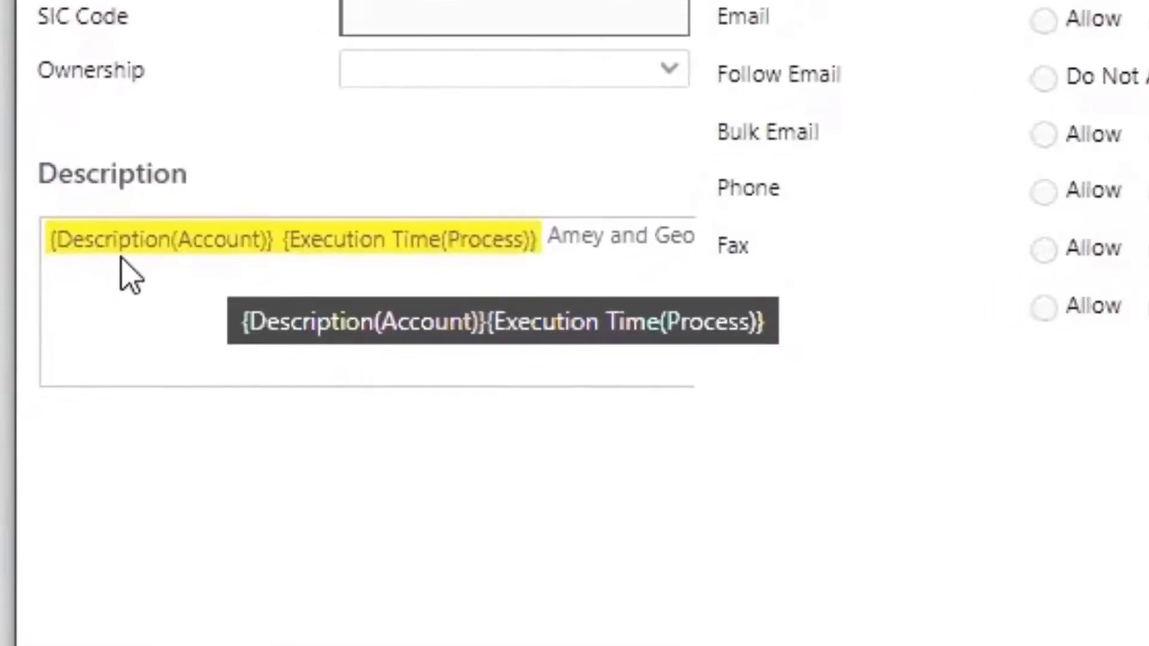
drag(571, 242, 680, 250)
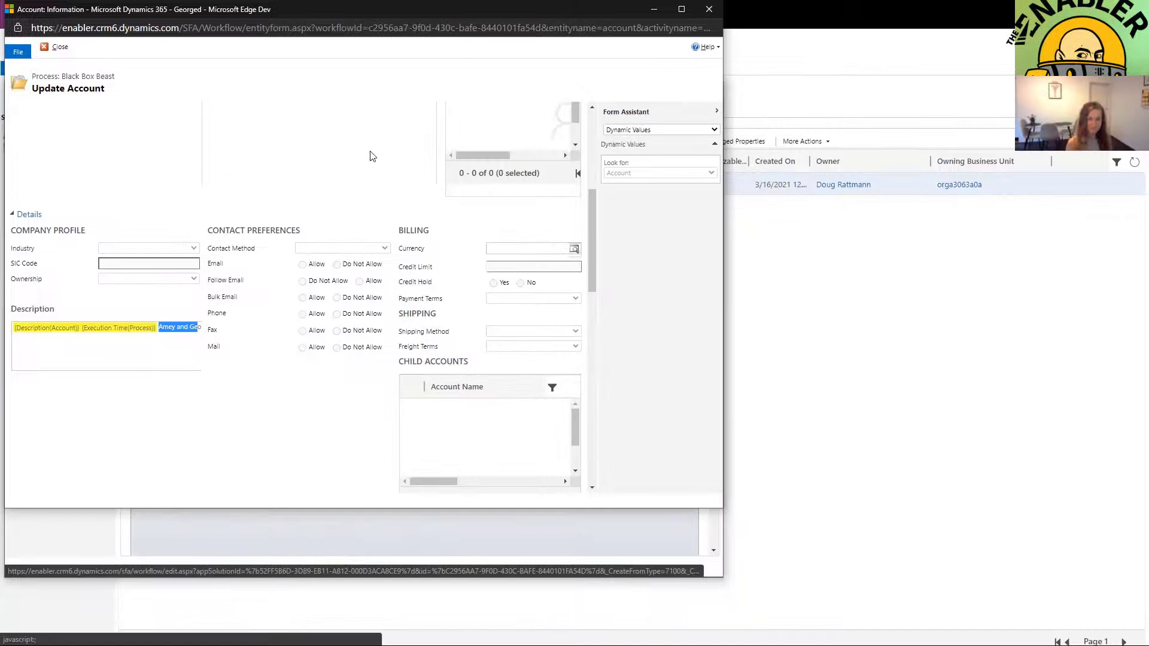
scroll(370, 156, up, 5)
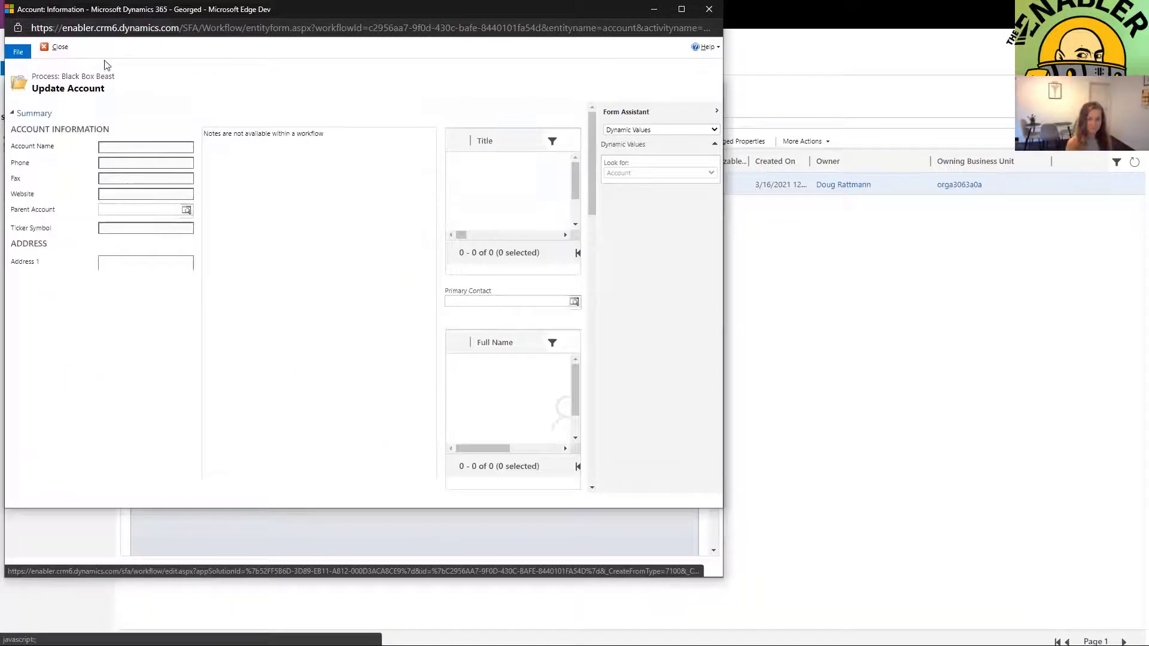
click(58, 46)
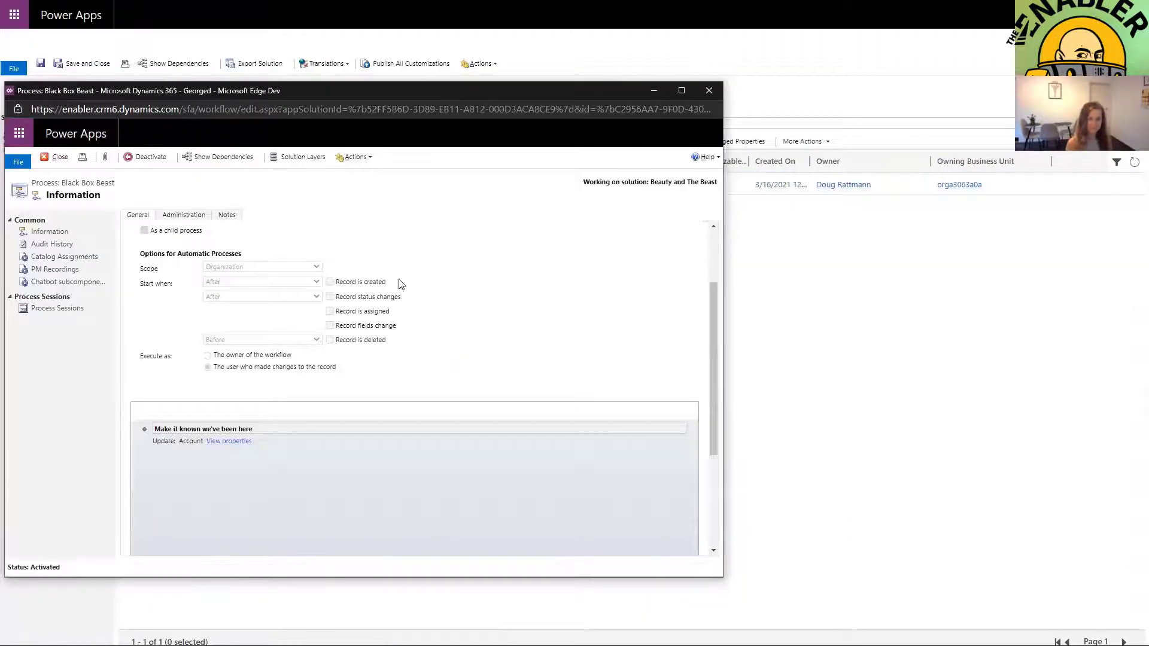
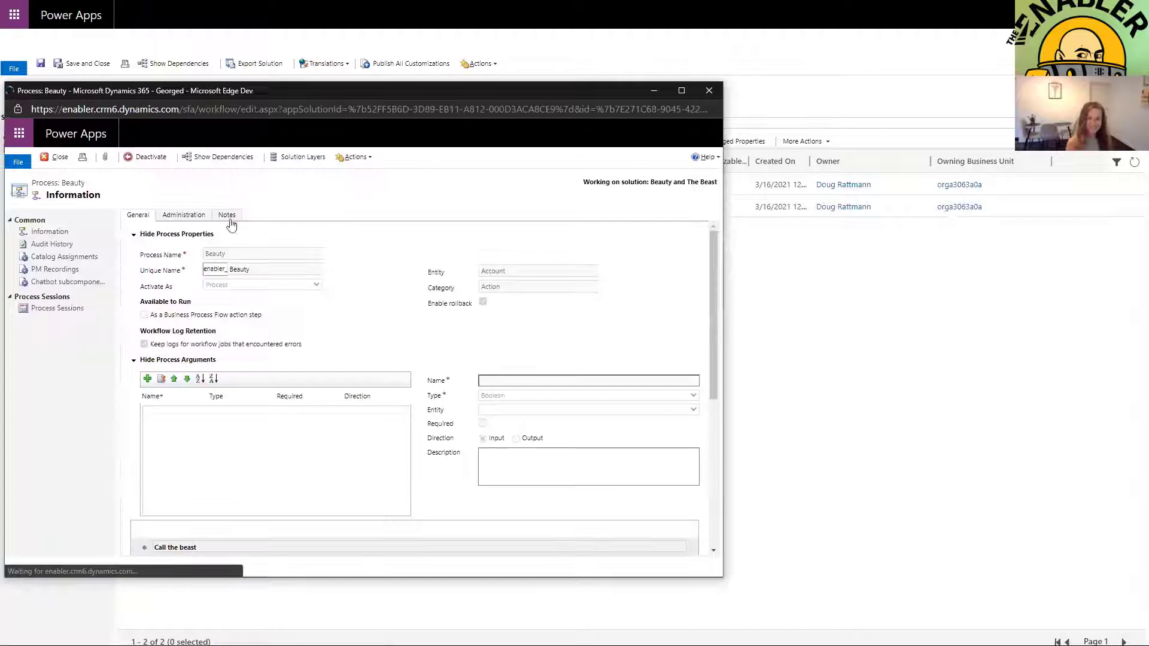
Examine the Beauty process's category, entity and arguments, as well as its Call the beast step
scroll(419, 414, down, 2)
scroll(362, 380, up, 2)
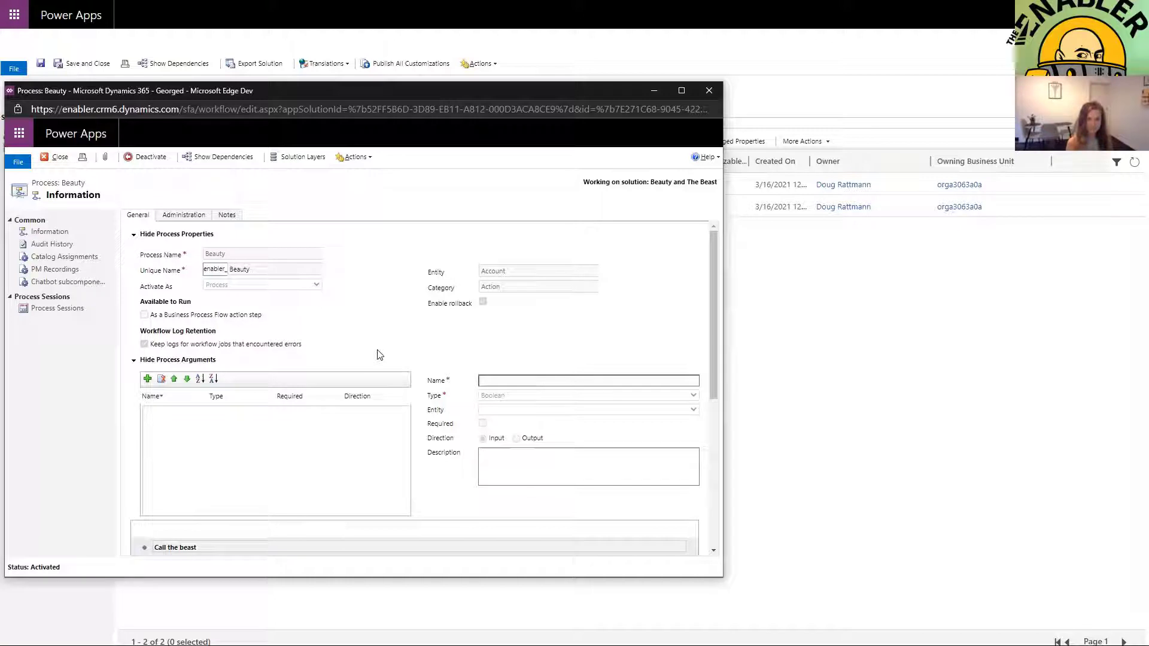
drag(511, 274, 471, 290)
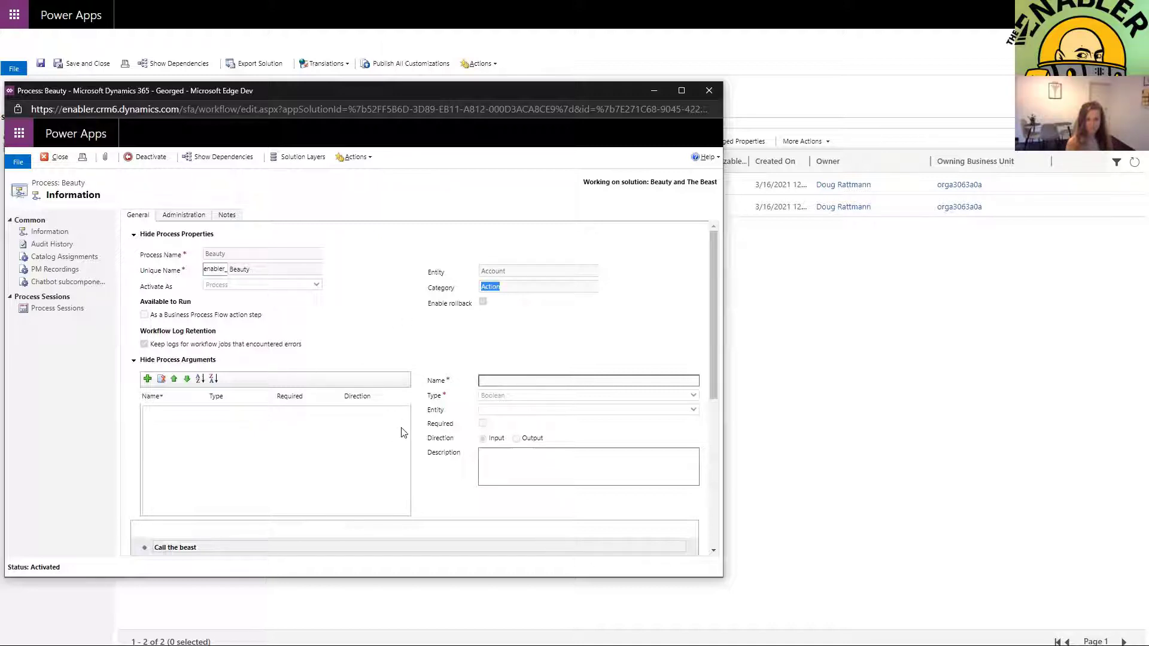
scroll(401, 430, down, 3)
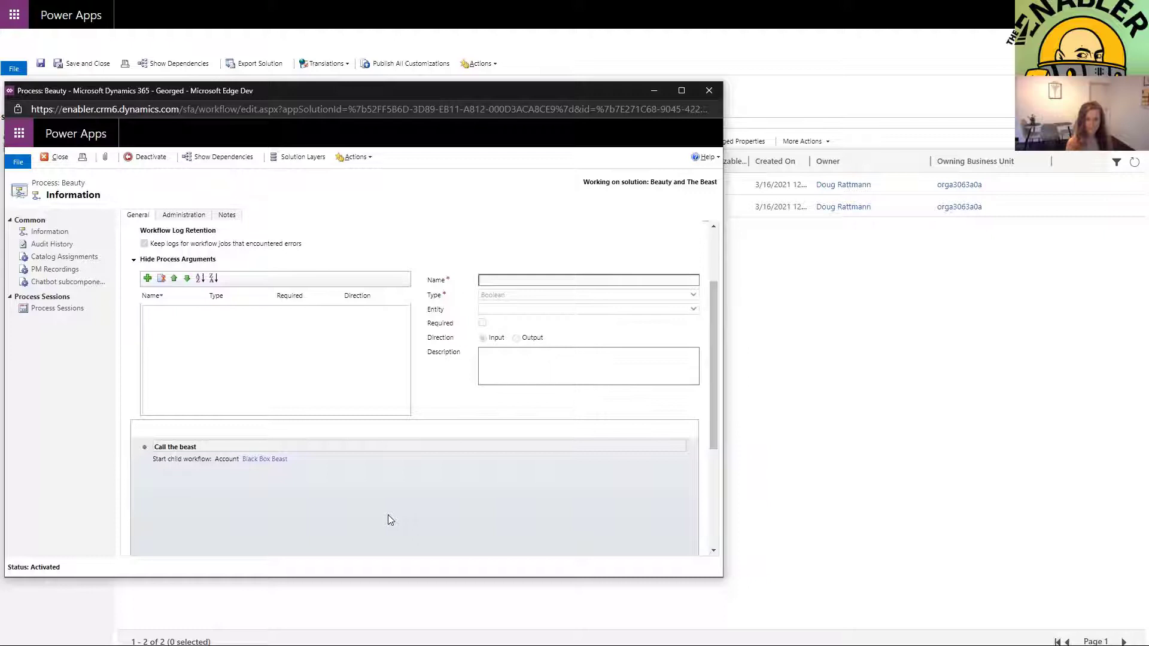
scroll(520, 311, up, 3)
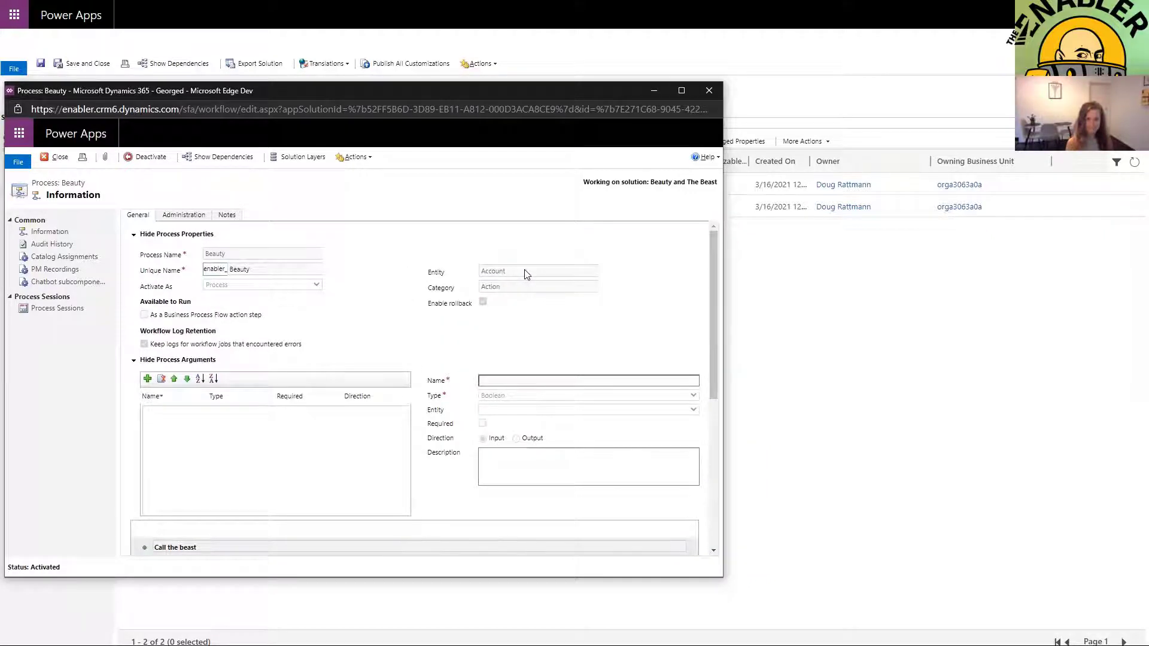
drag(525, 277, 480, 272)
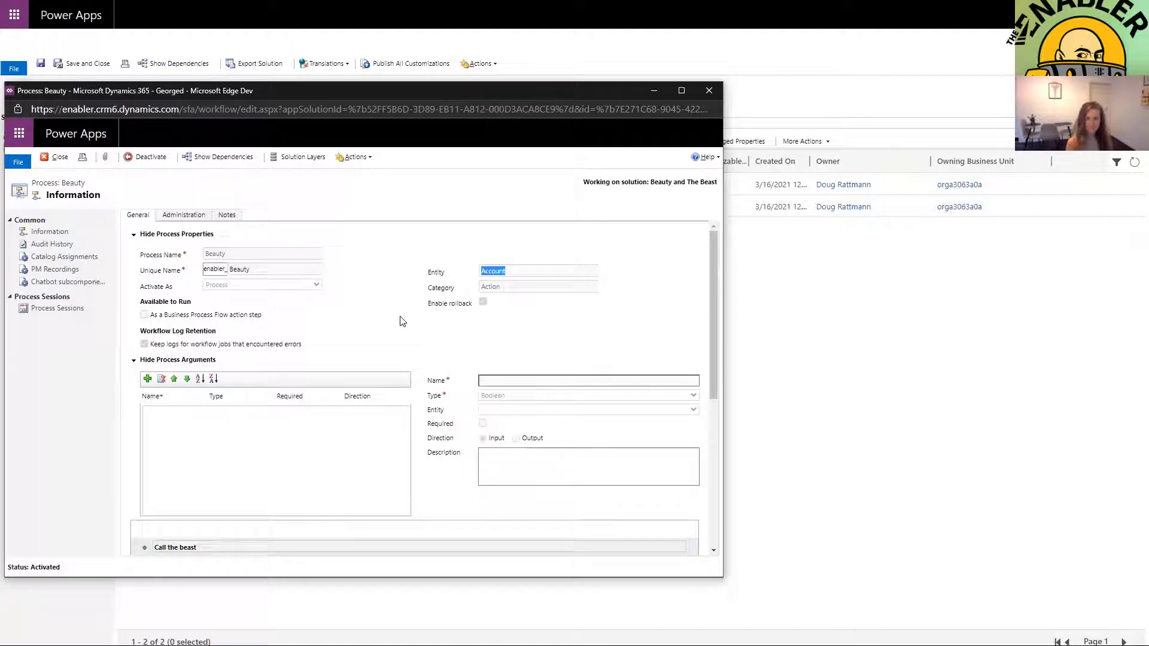
View the child workflow started by Beauty's Call the beast step, then close both process windows
scroll(377, 335, down, 5)
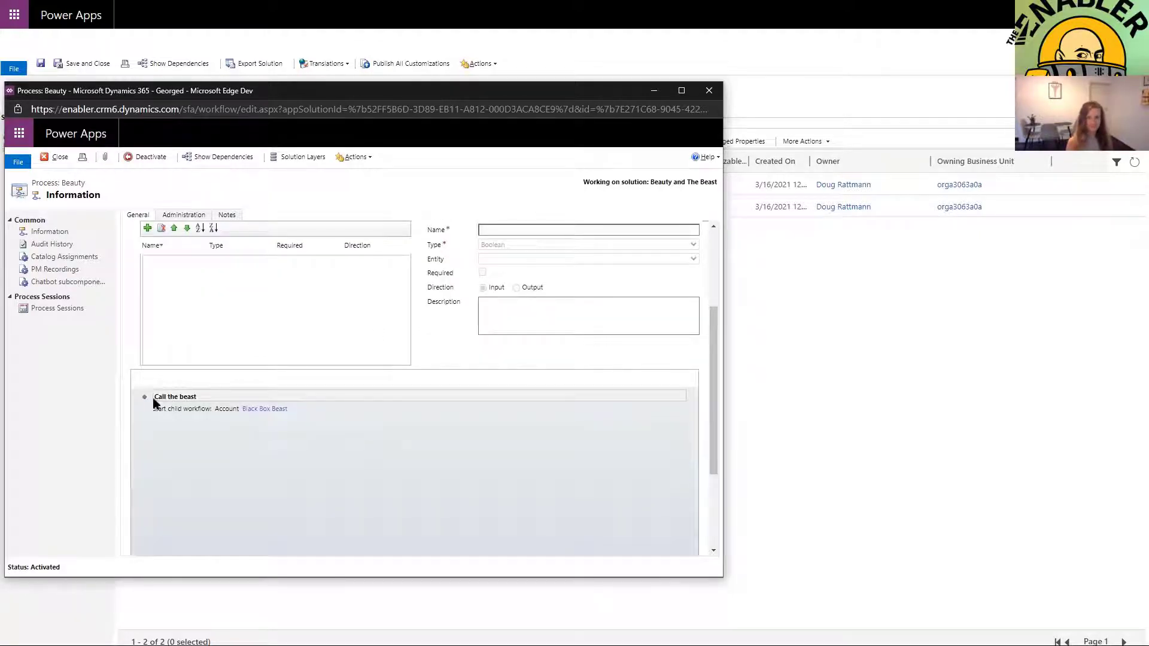
click(265, 410)
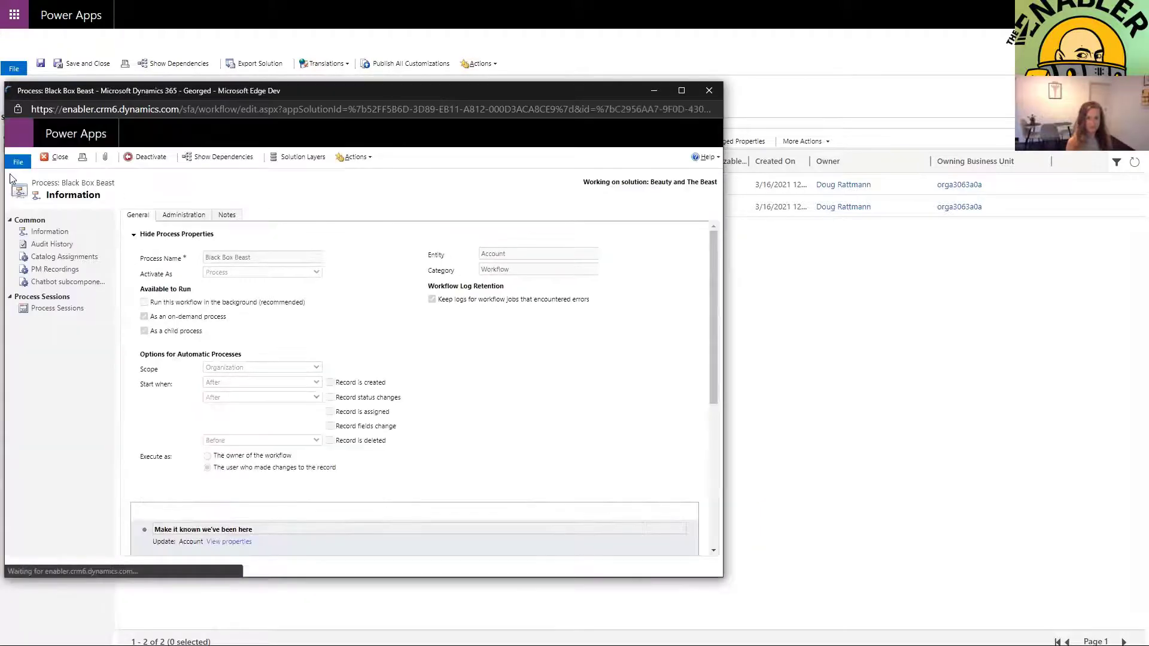
click(56, 158)
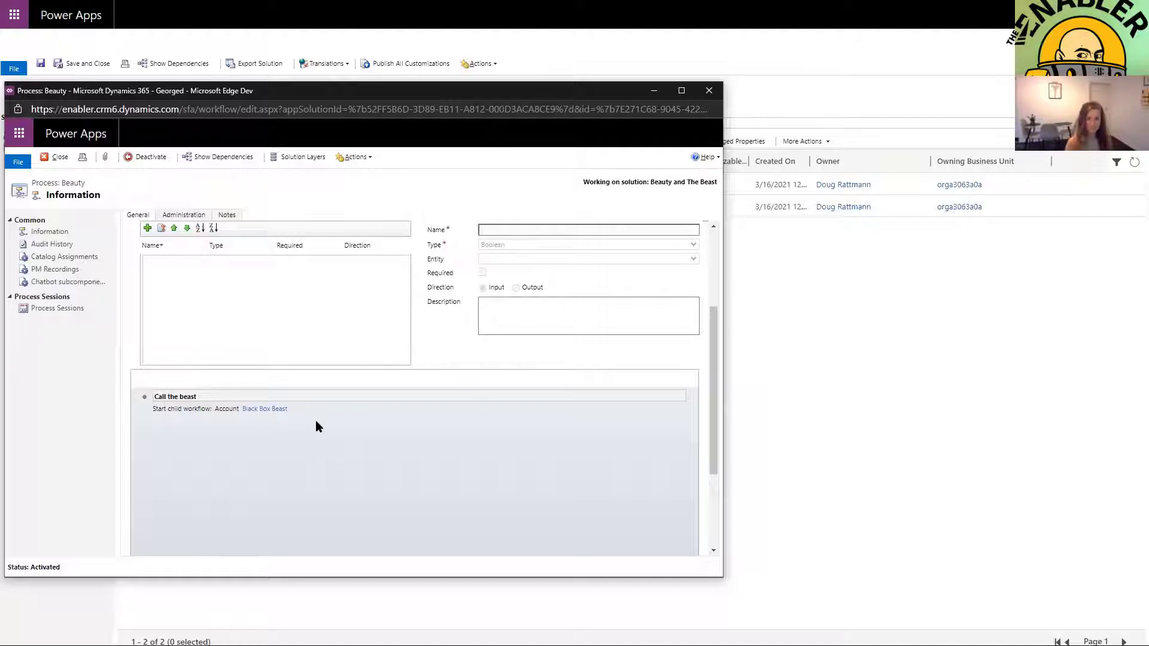
scroll(333, 415, up, 5)
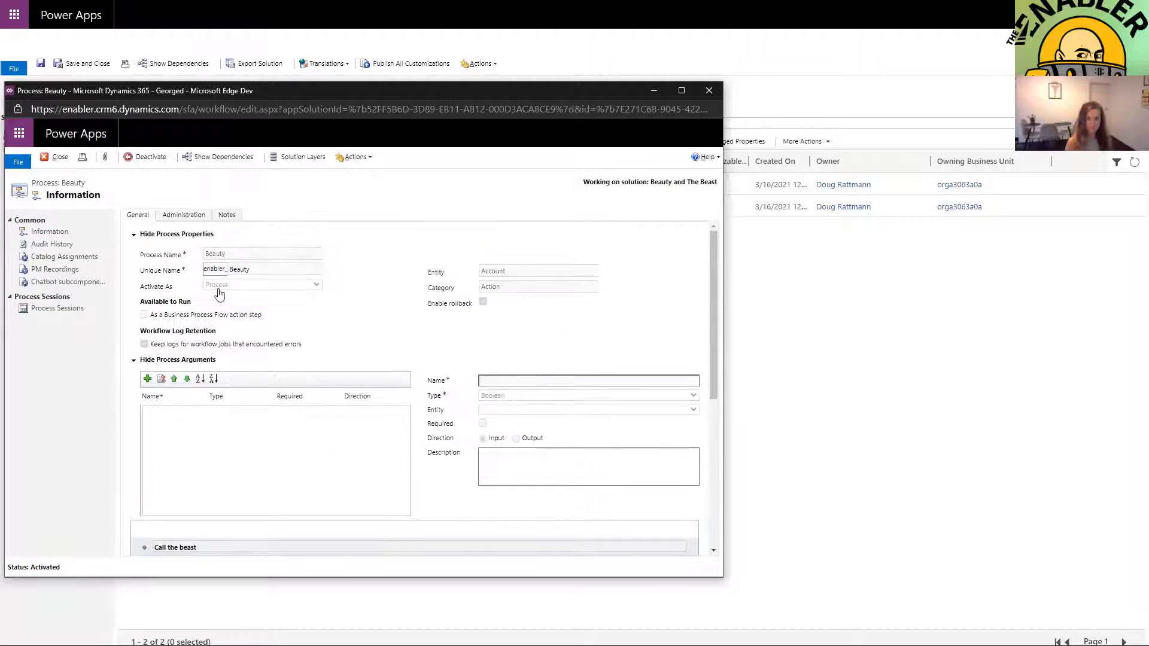
key(ctrl+w)
click(136, 144)
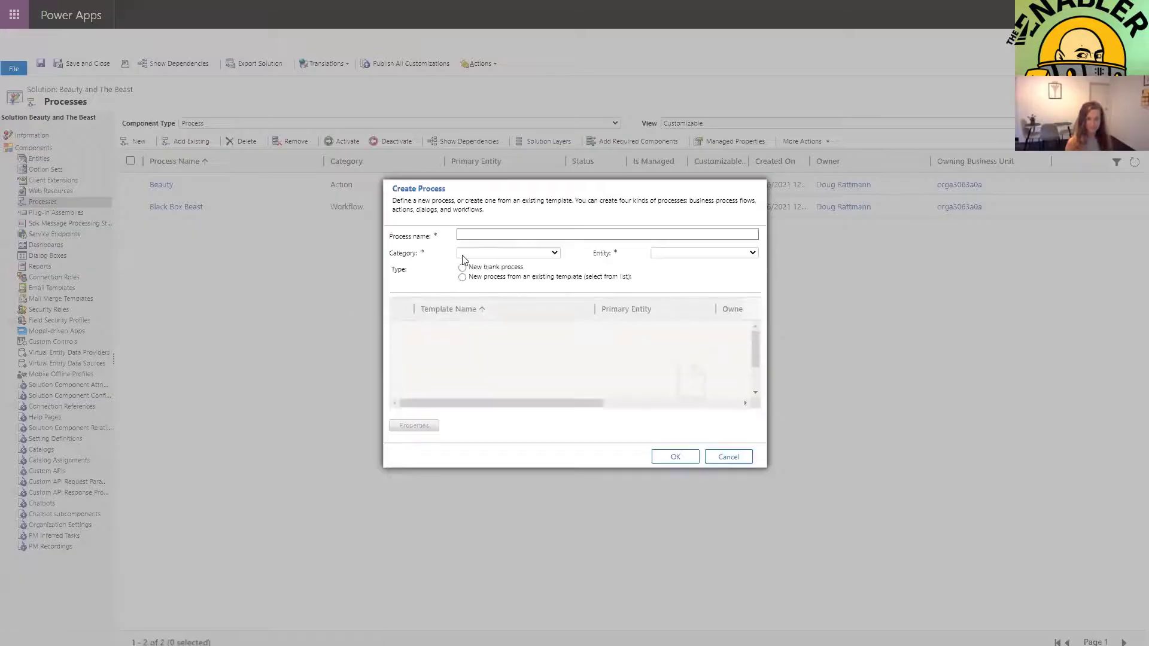
click(485, 256)
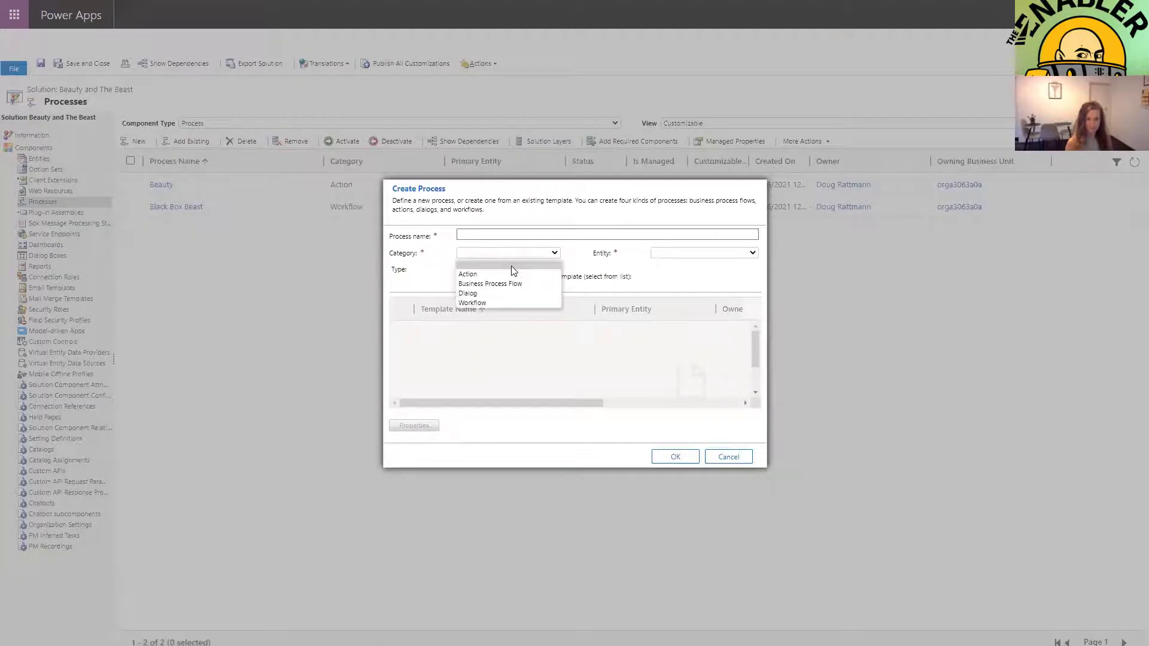
click(474, 268)
click(725, 461)
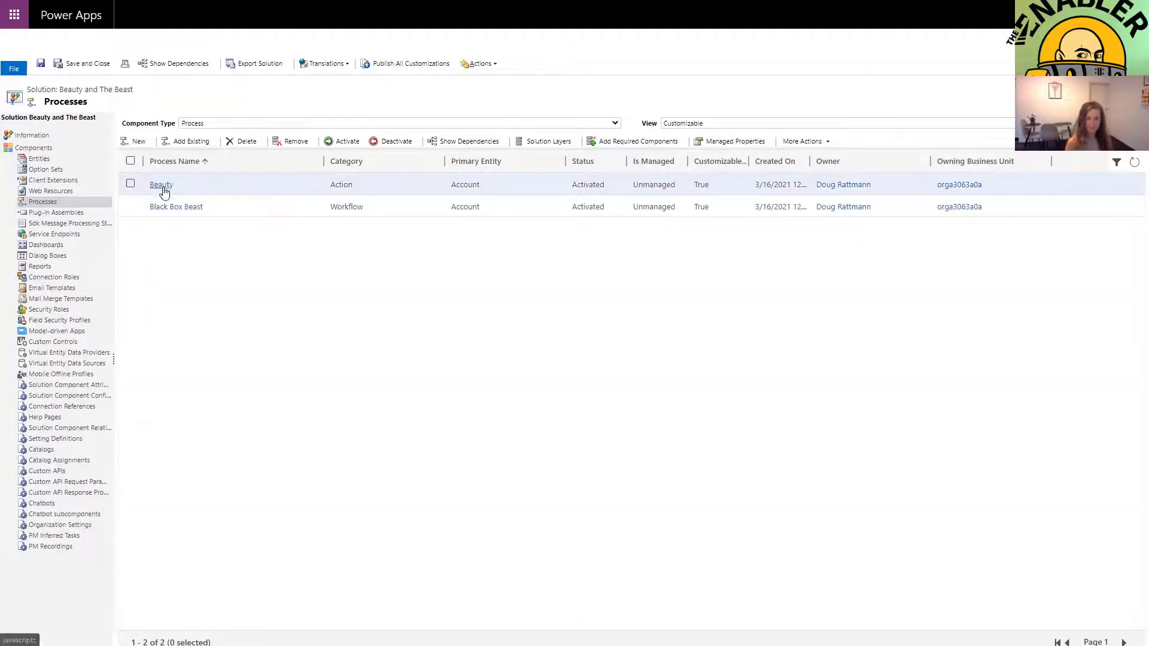
Reopen the Beauty process to check its unique name, then close it
click(162, 185)
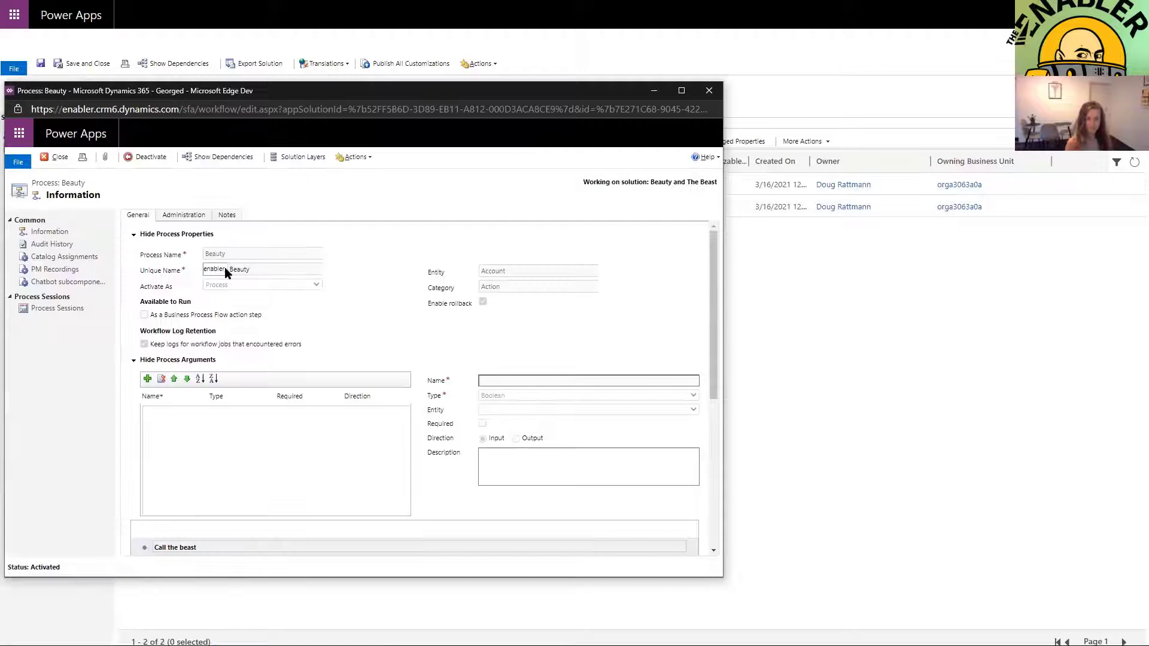
mouse_move(225, 269)
mouse_down()
mouse_move(180, 258)
mouse_move(247, 277)
mouse_move(227, 273)
mouse_up()
click(59, 158)
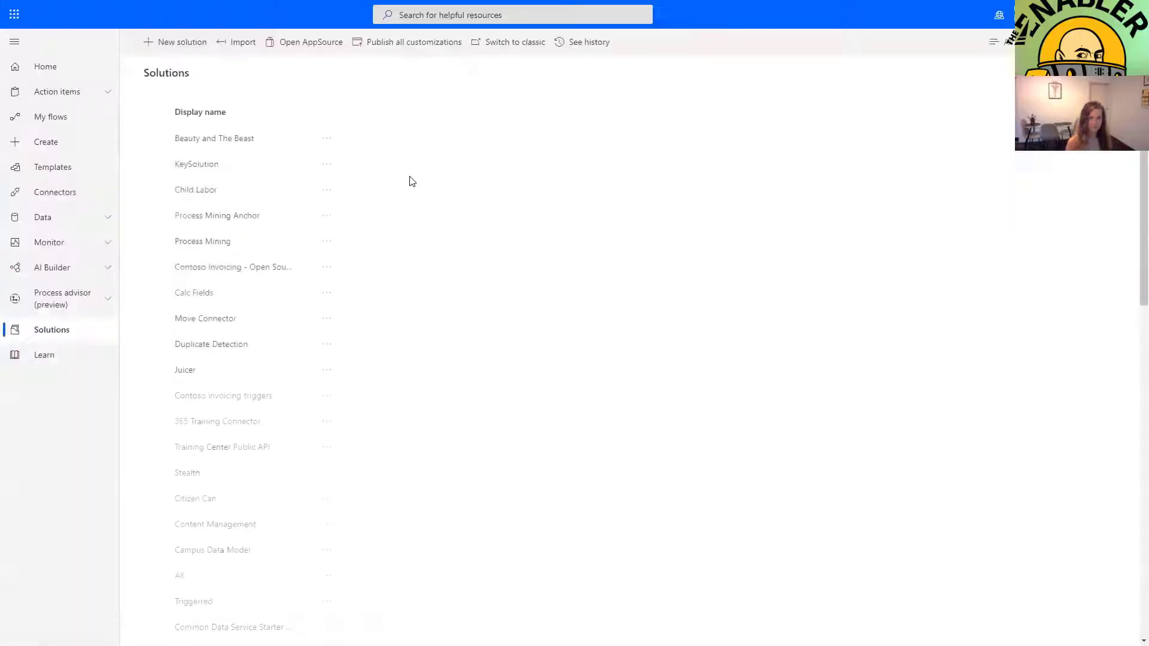
Create a cloud flow in the Beauty and The Beast solution with the Flow button for mobile manual trigger
click(230, 140)
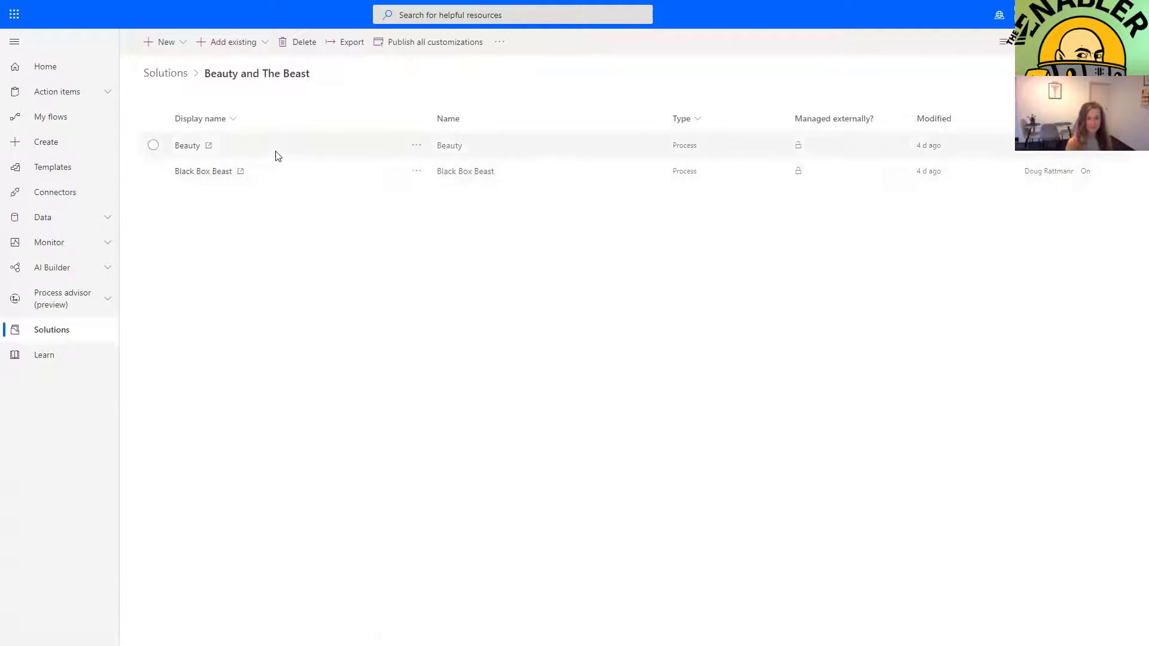
click(181, 53)
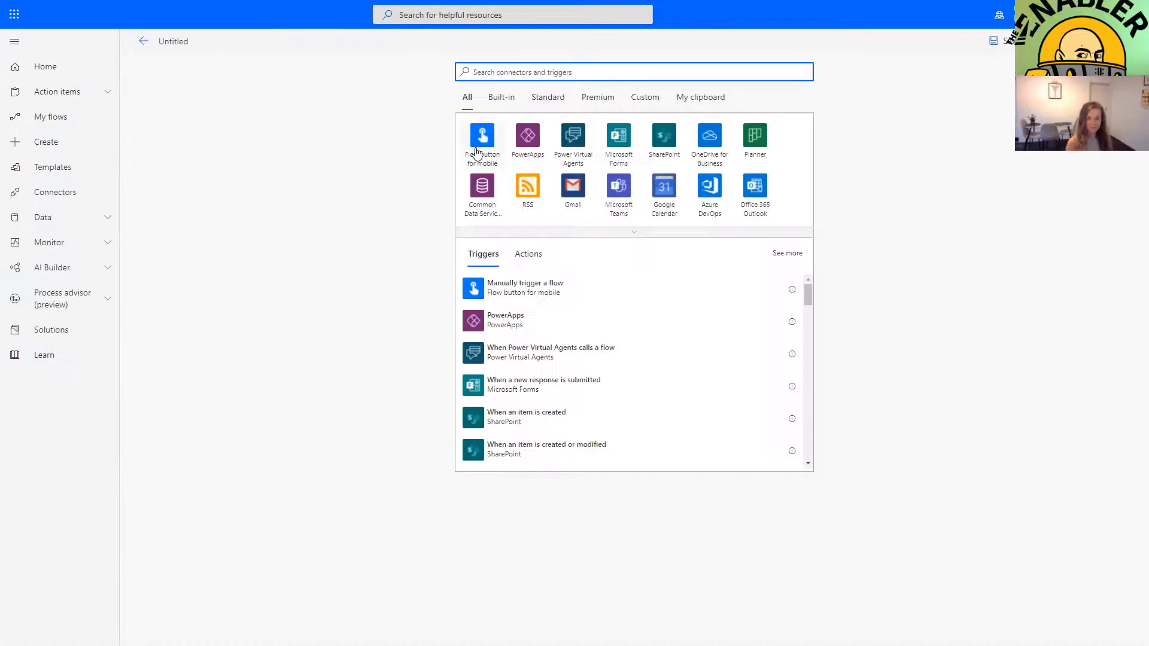
click(477, 152)
Name the untitled flow Maurice
click(186, 42)
text(Ma)
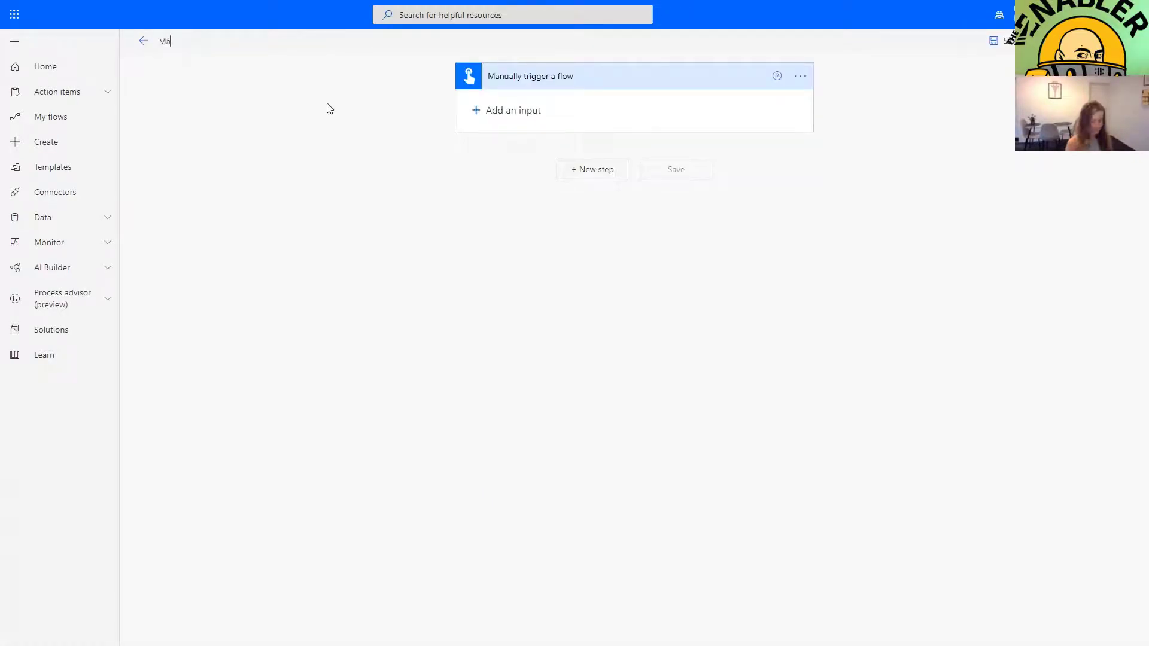
text(urice)
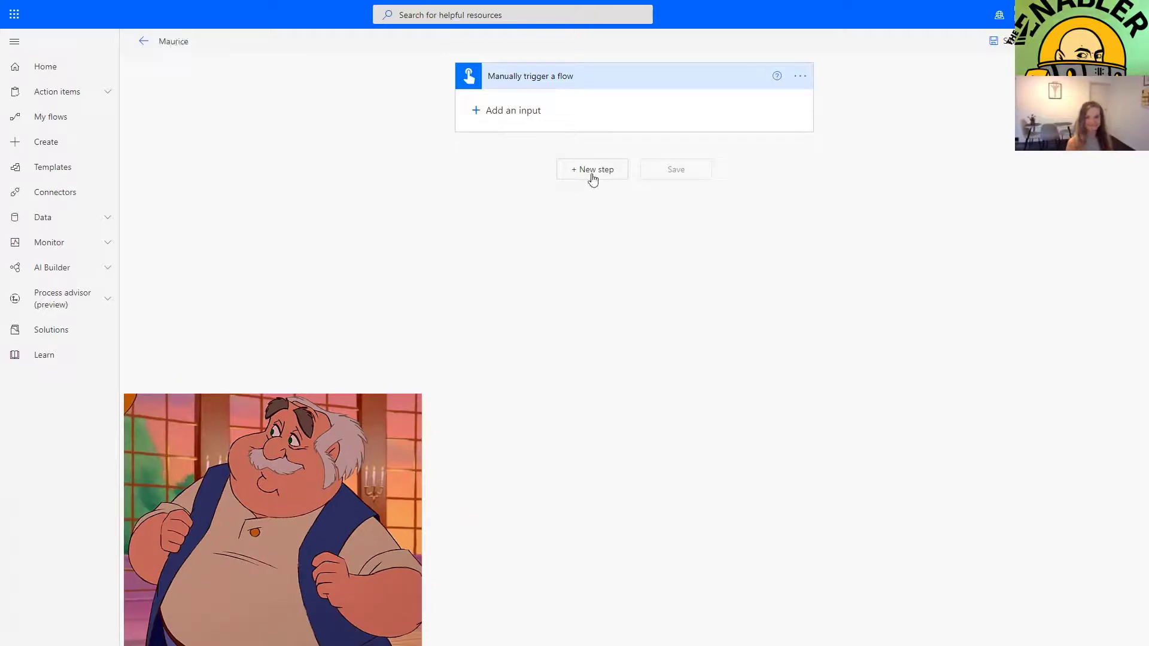
Add a Common Data Service (current environment) Perform a bound action step for the Accounts table with the enabler_Beauty action
click(592, 173)
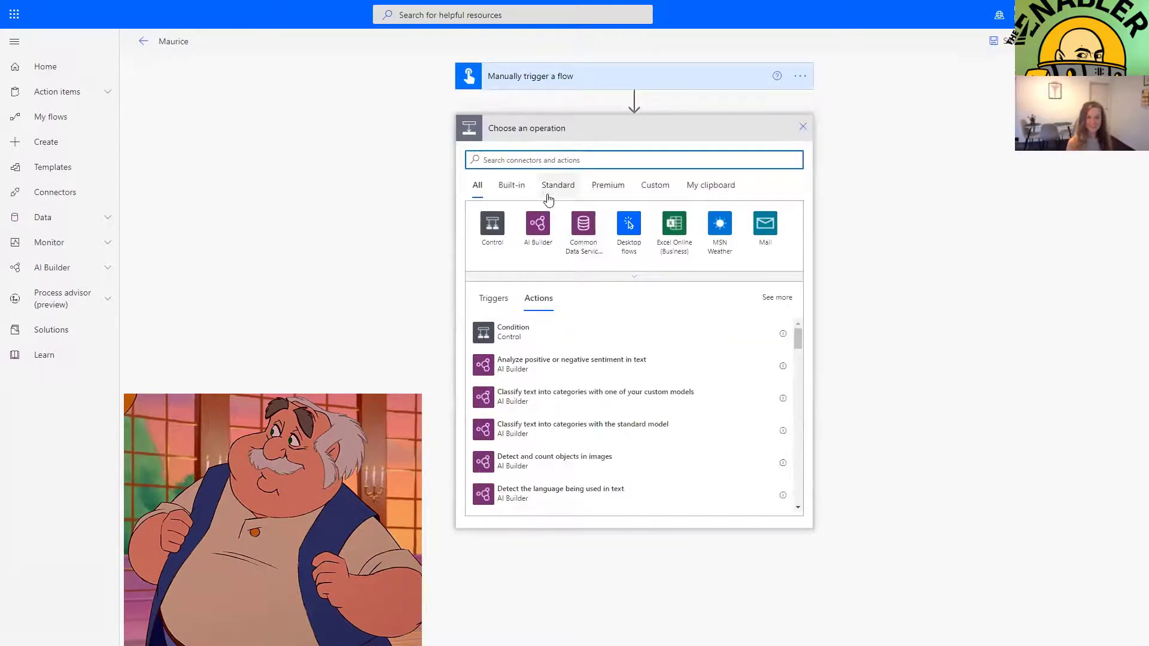
click(580, 226)
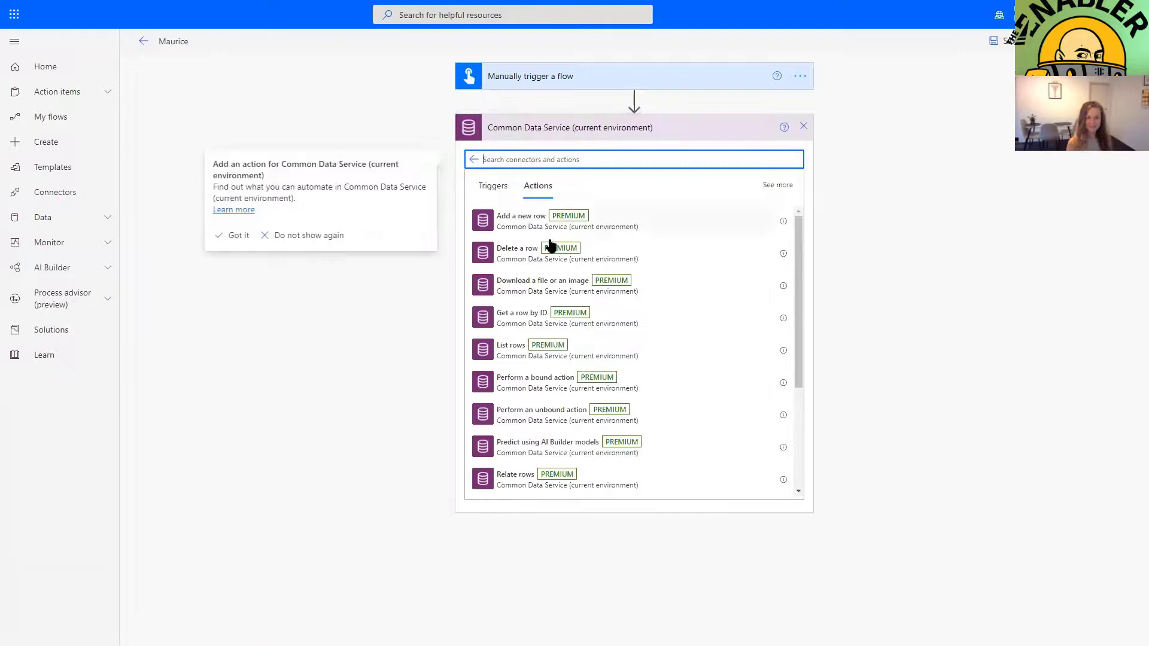
click(537, 381)
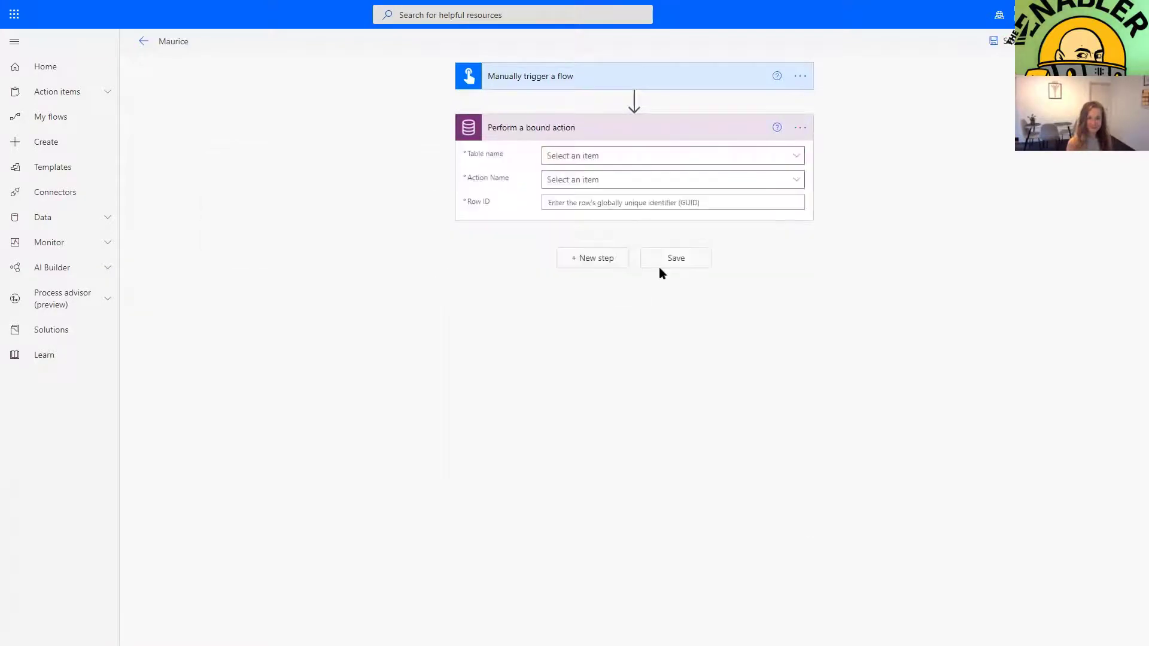
click(791, 156)
click(602, 239)
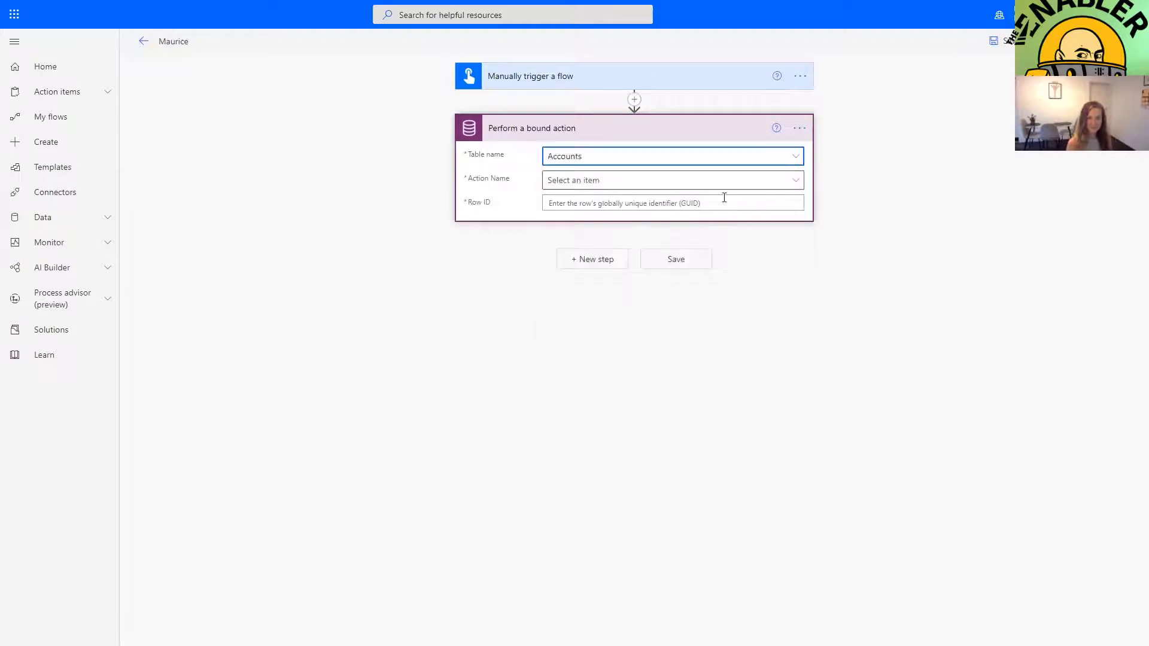
click(797, 182)
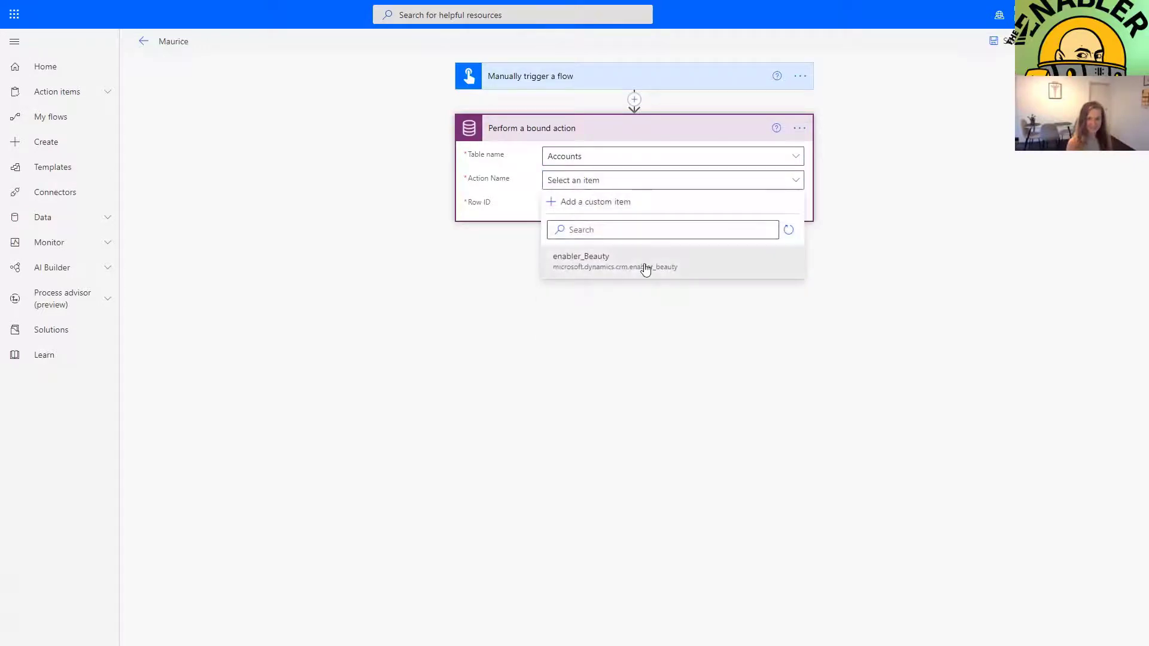
click(576, 268)
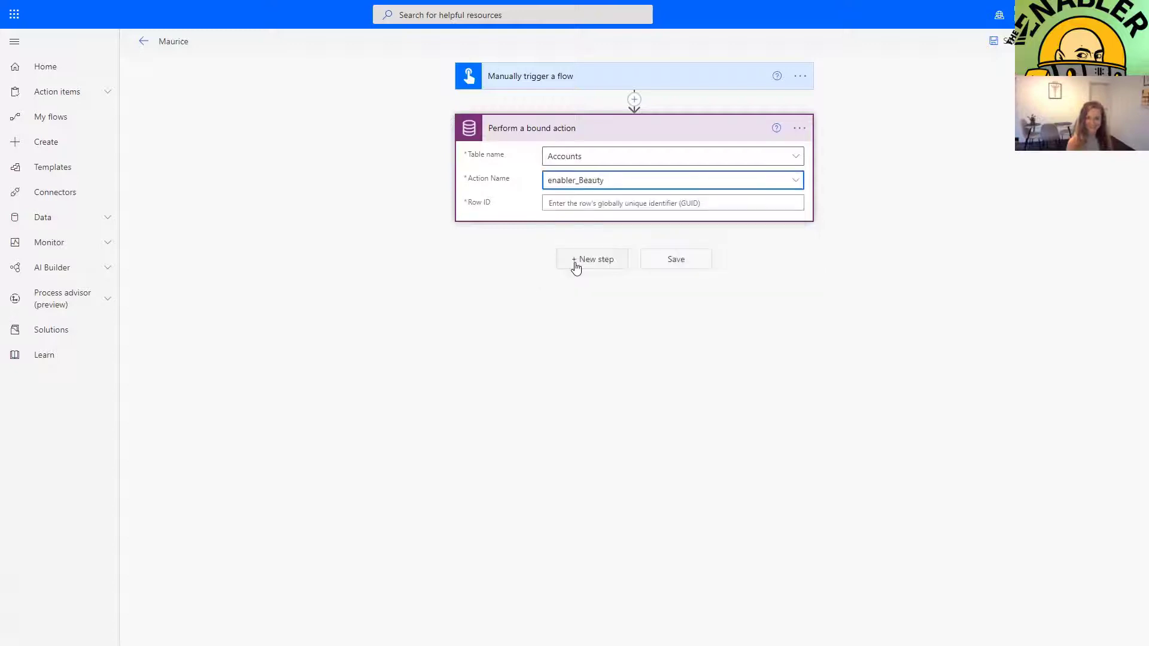
click(581, 205)
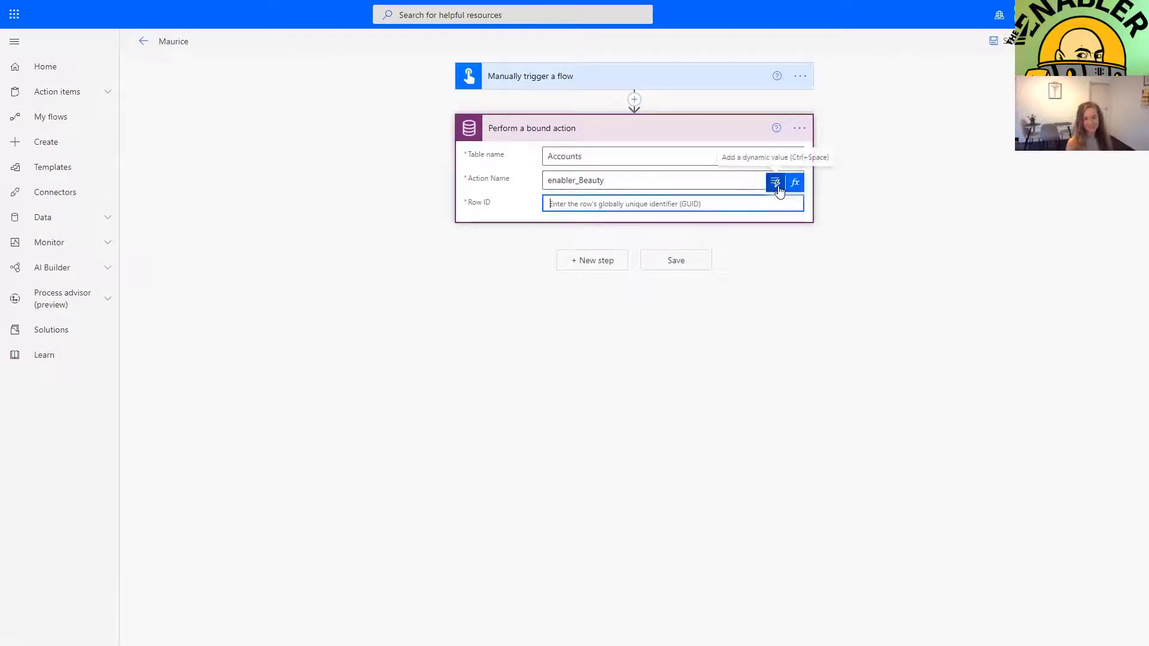
Delete the Manually trigger a flow trigger from the Maurice flow
click(801, 77)
click(849, 223)
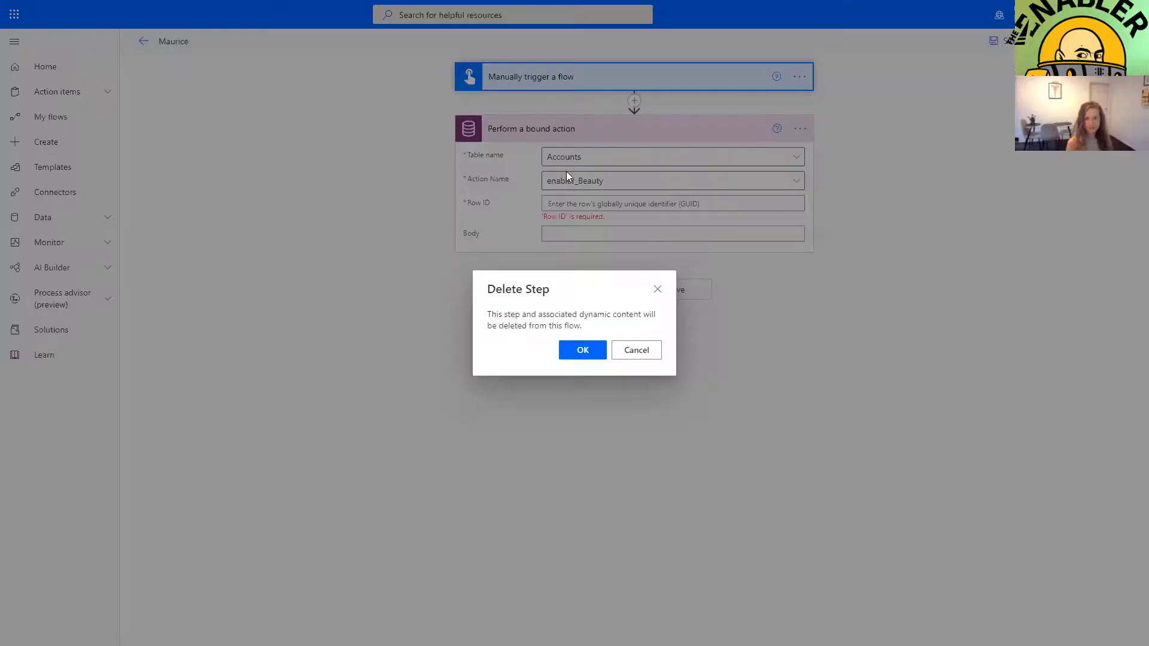
click(583, 349)
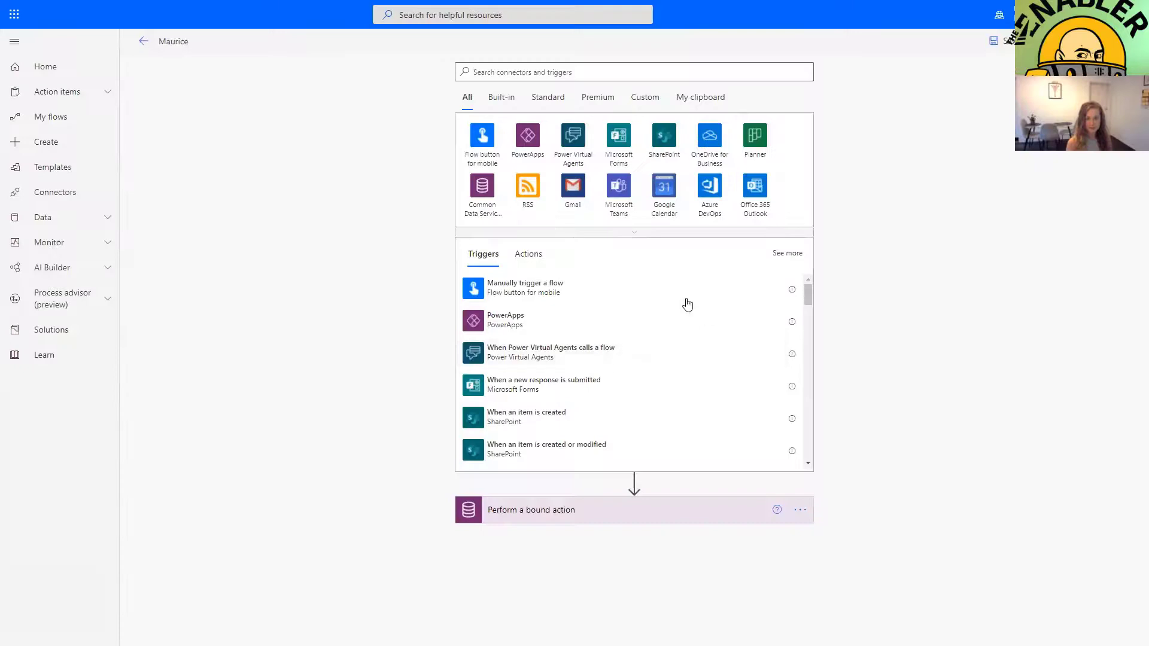
Add the Common Data Service trigger When a row is selected, with the Default environment and the Accounts entity
click(519, 70)
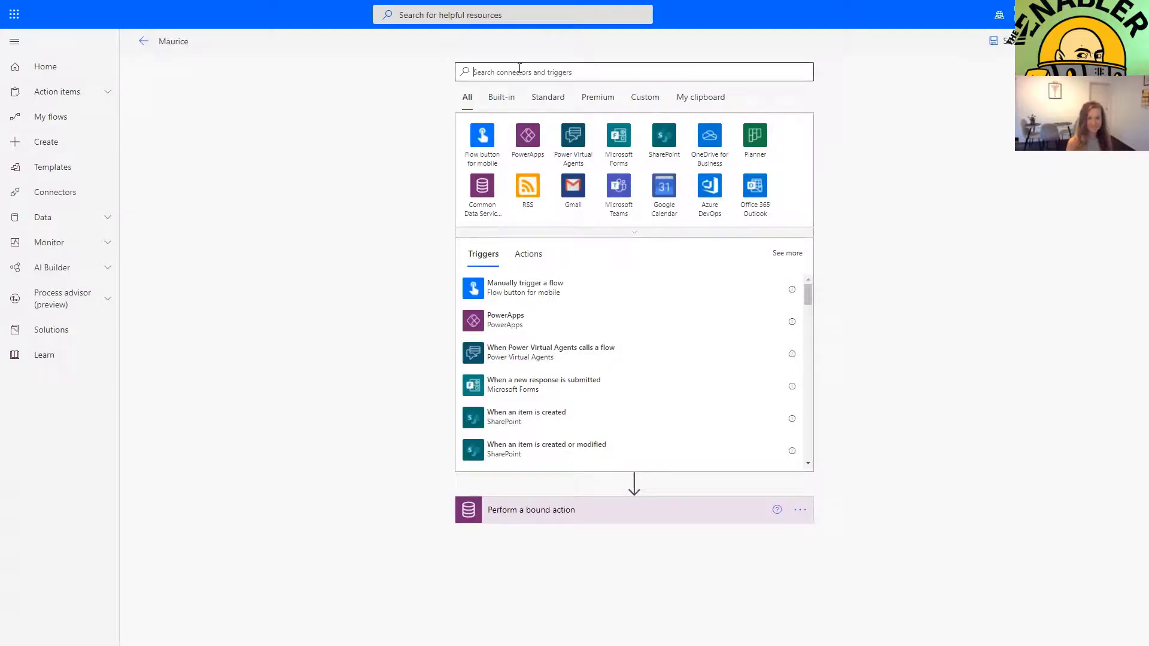
text(commo)
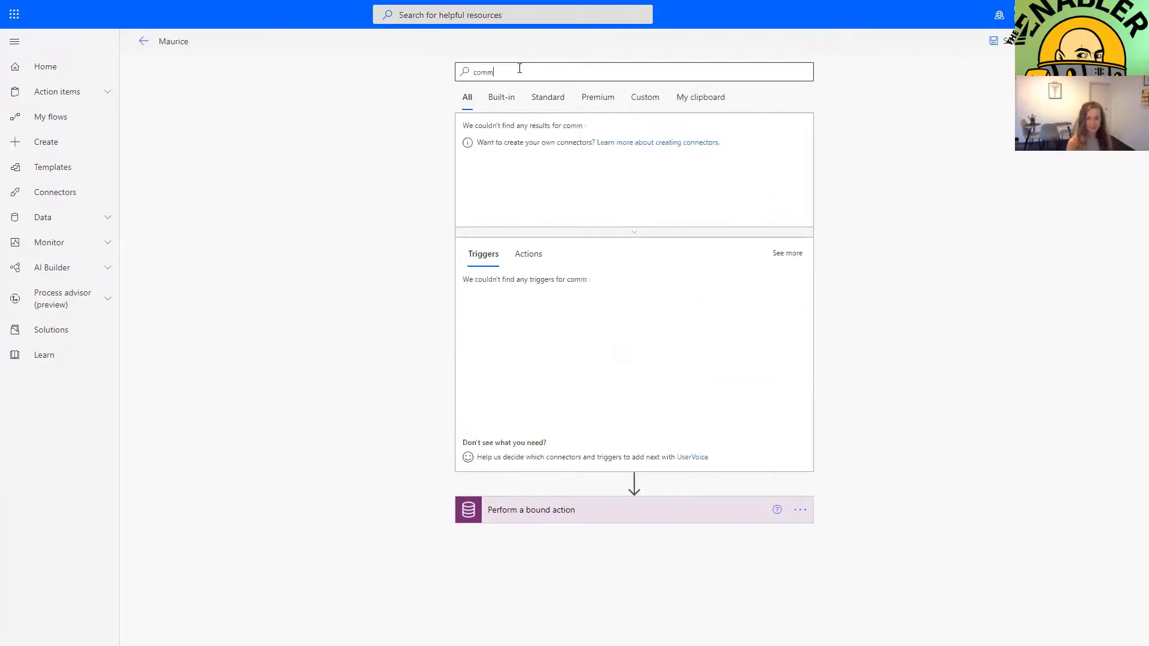
click(529, 150)
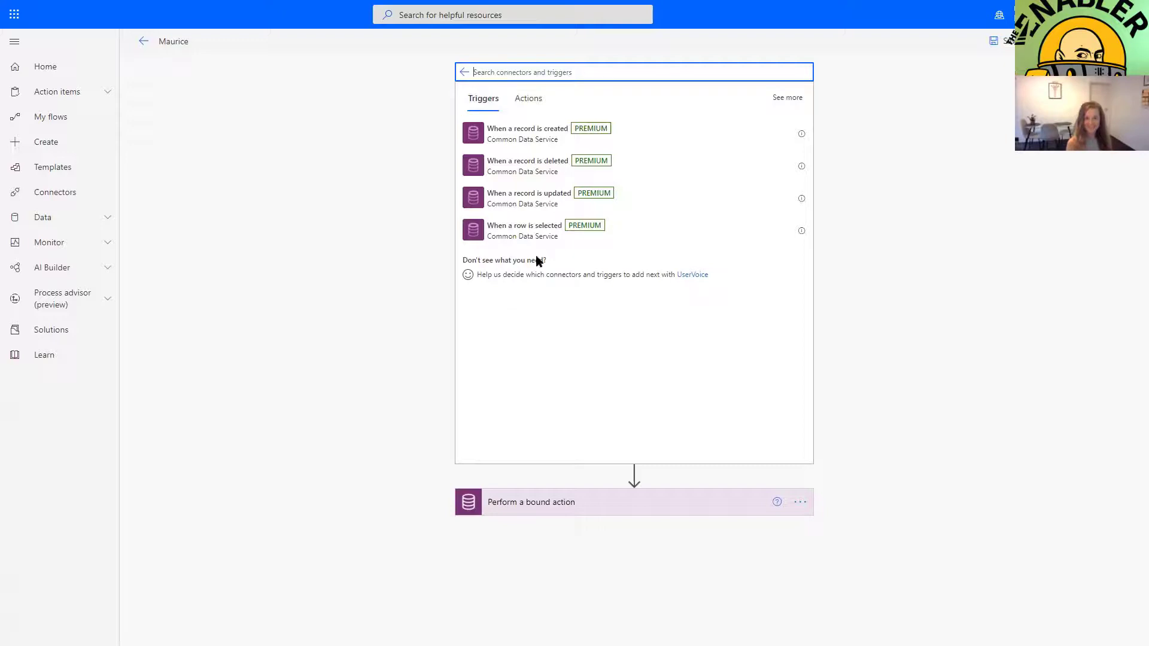
click(524, 230)
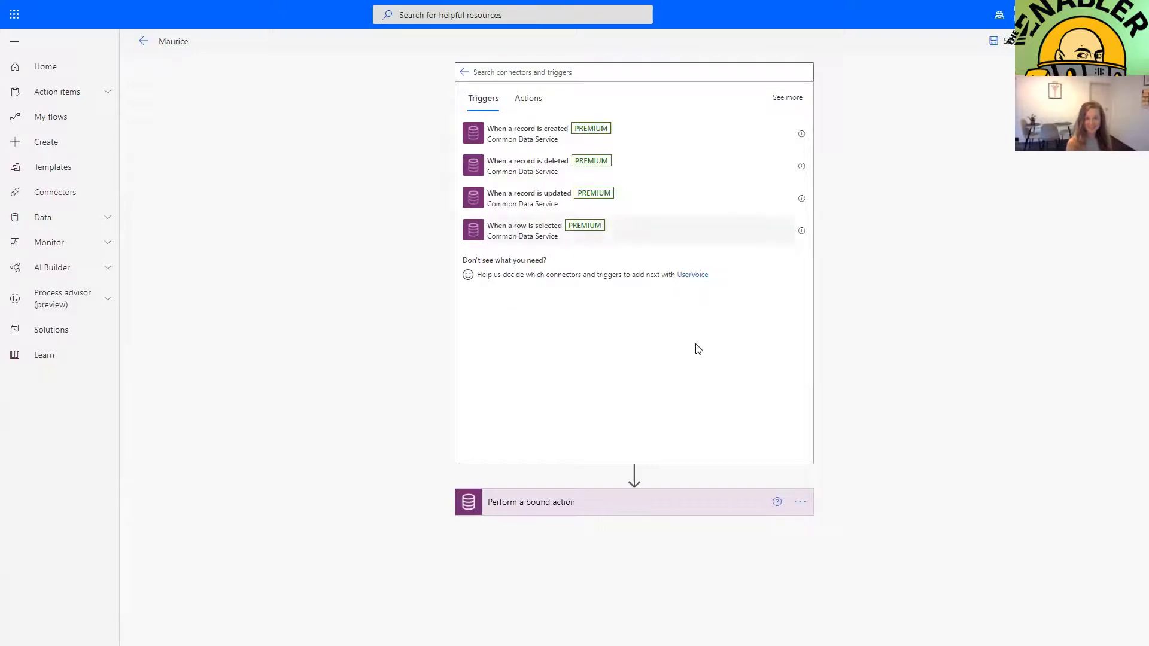
click(556, 107)
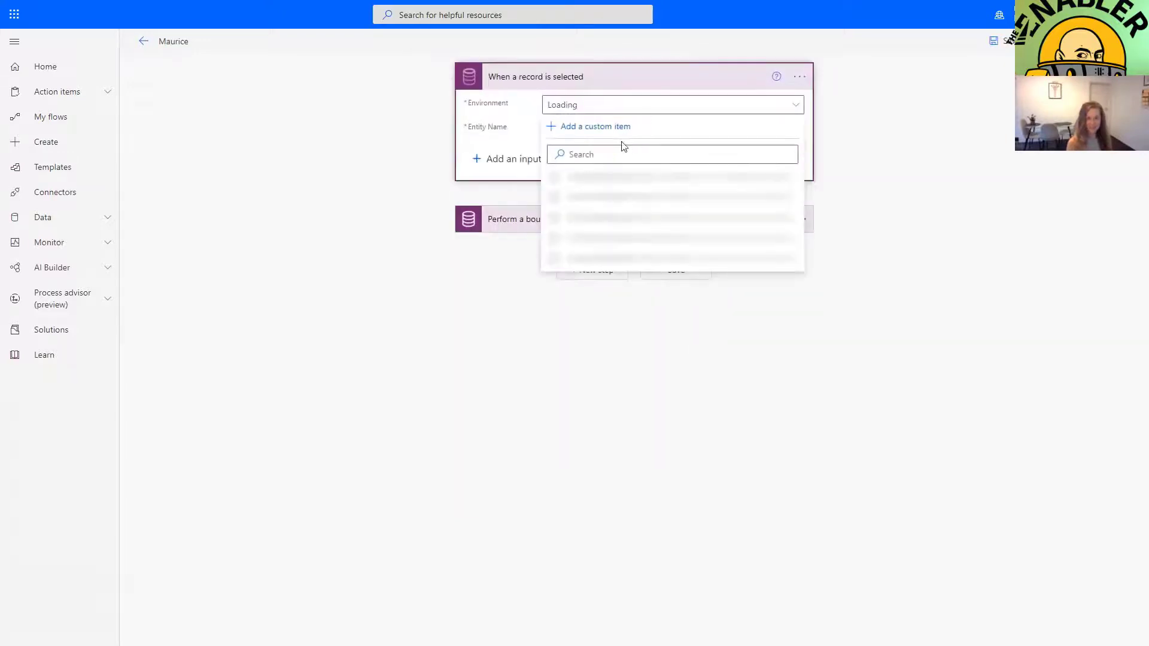
click(682, 175)
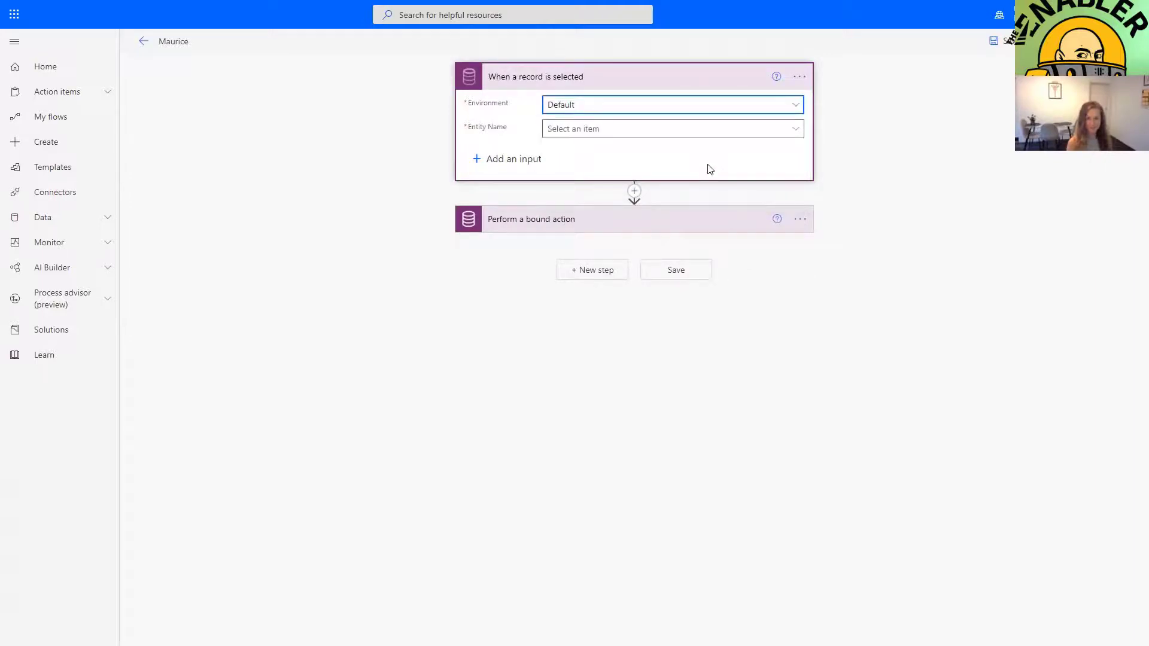
click(704, 132)
click(644, 206)
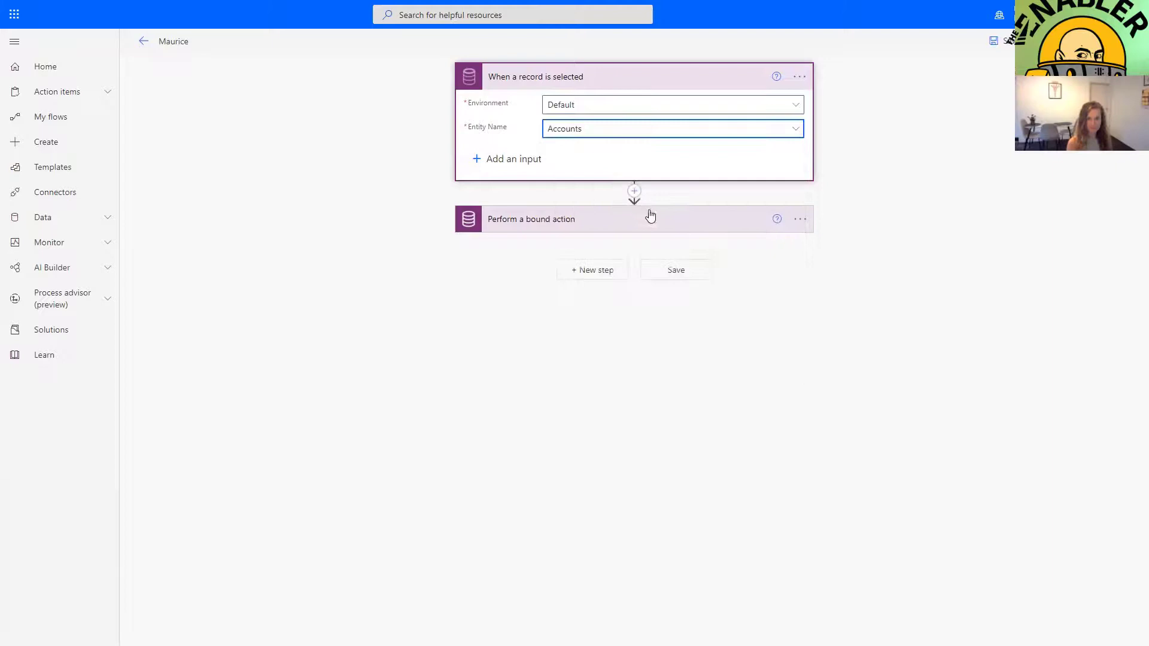
Set the bound action's Row ID to the trigger's Account unique identifier as a dynamic value
click(800, 79)
click(668, 230)
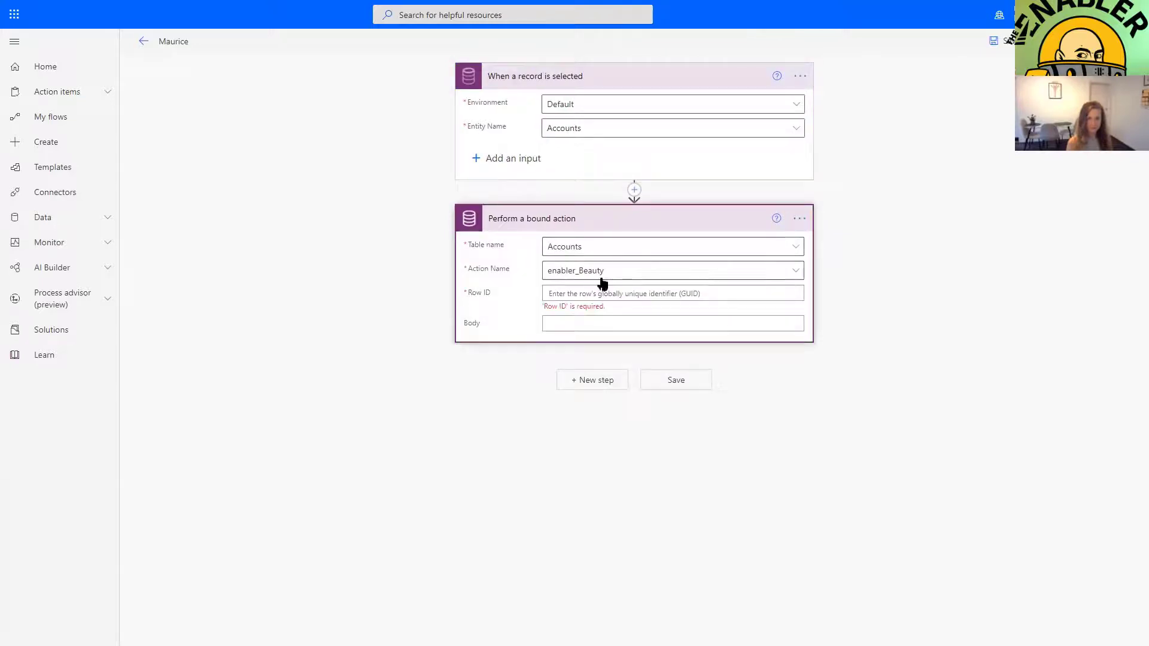
click(586, 293)
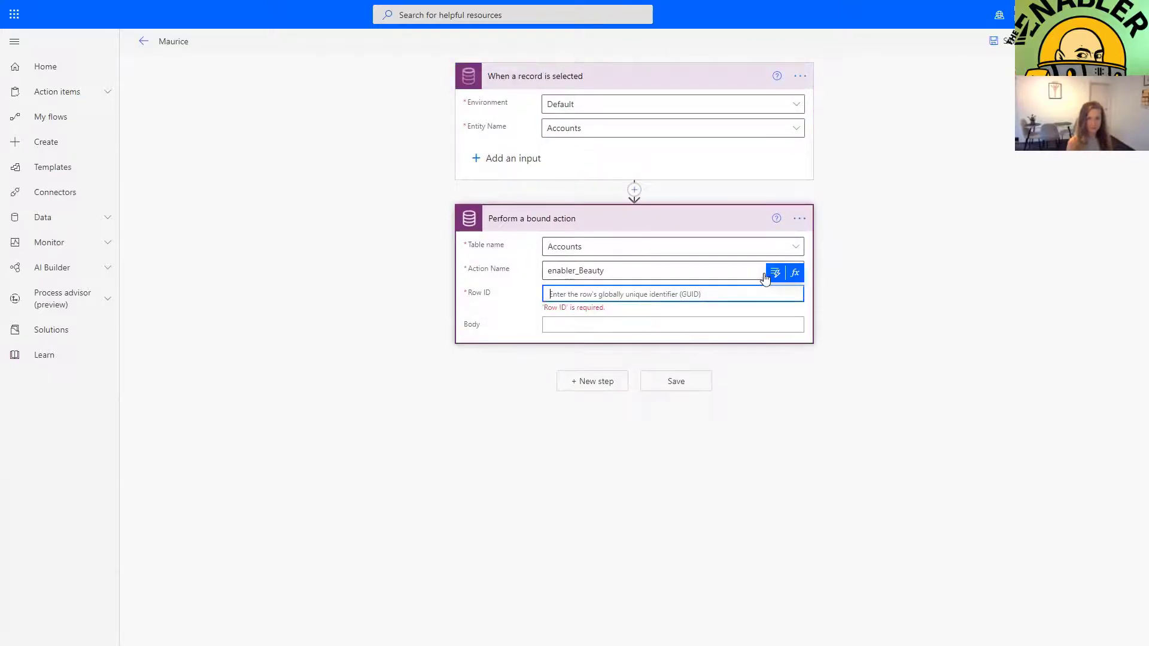
click(774, 273)
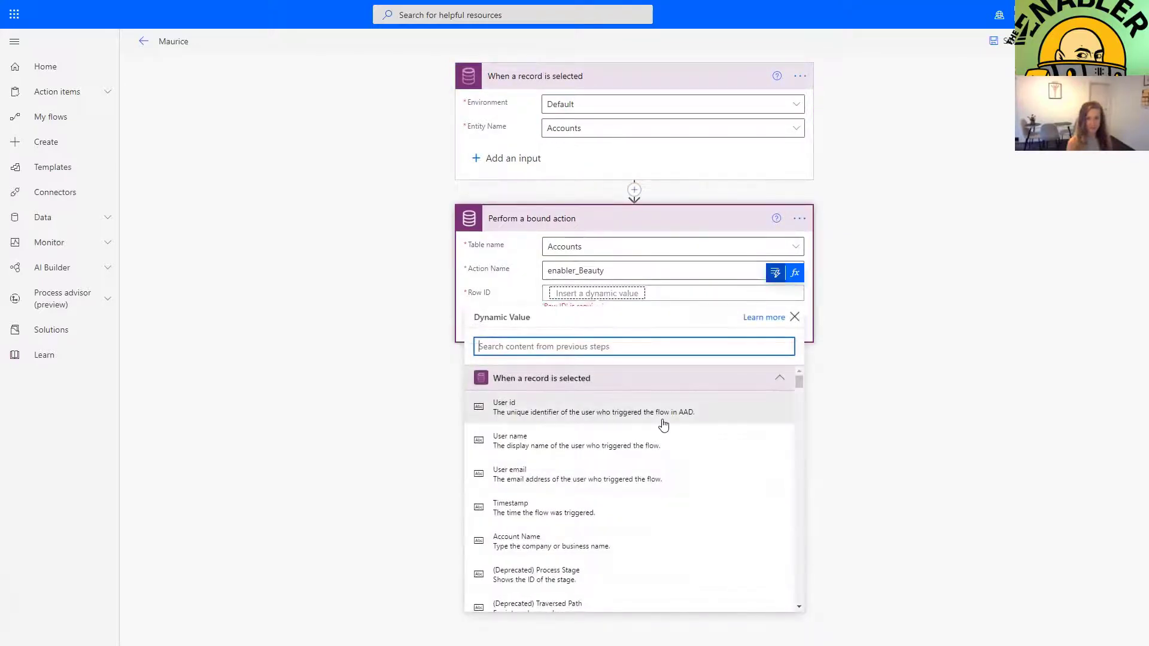
scroll(658, 455, down, 1)
scroll(598, 509, down, 4)
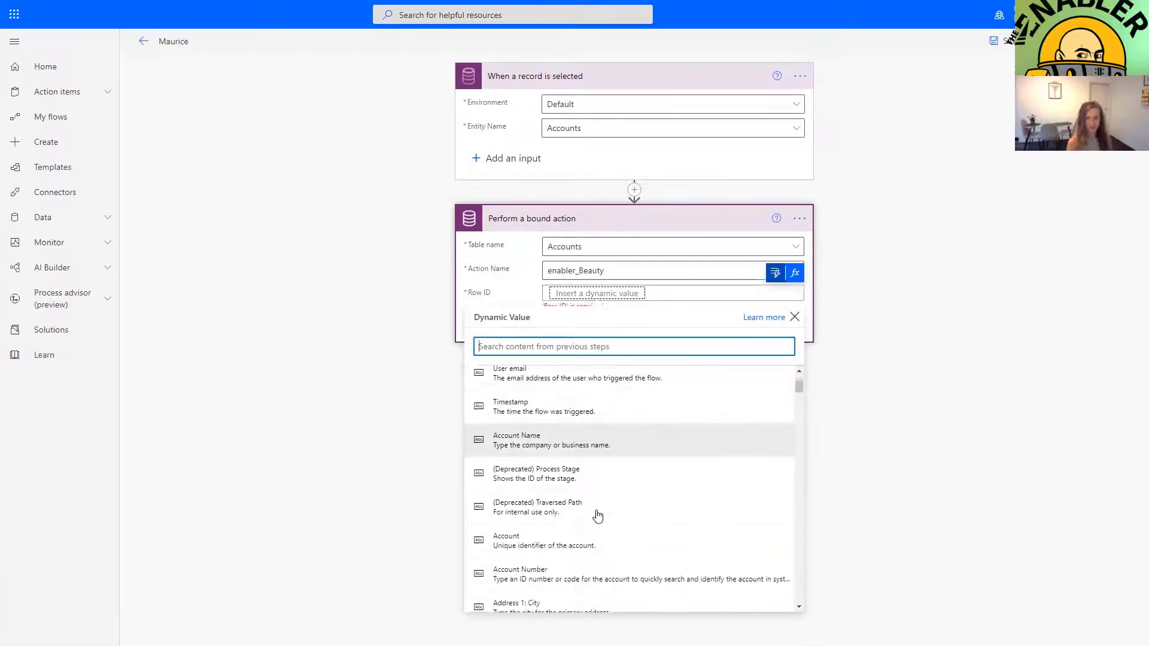
click(539, 465)
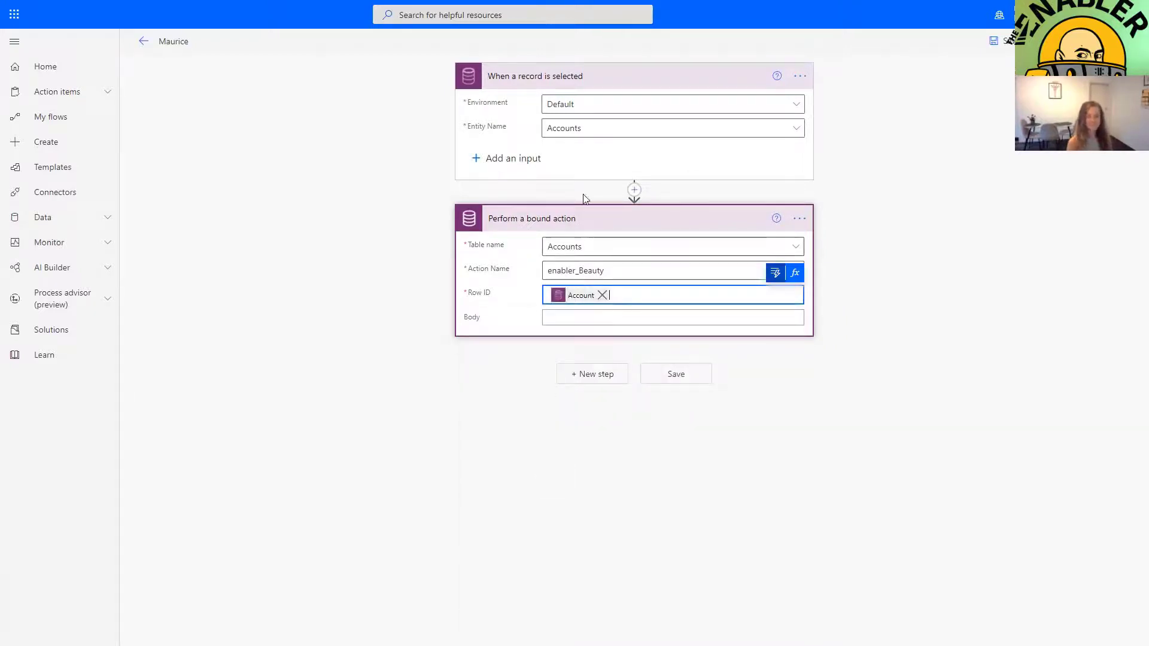
Collapse the bound action and save the Maurice flow
click(576, 323)
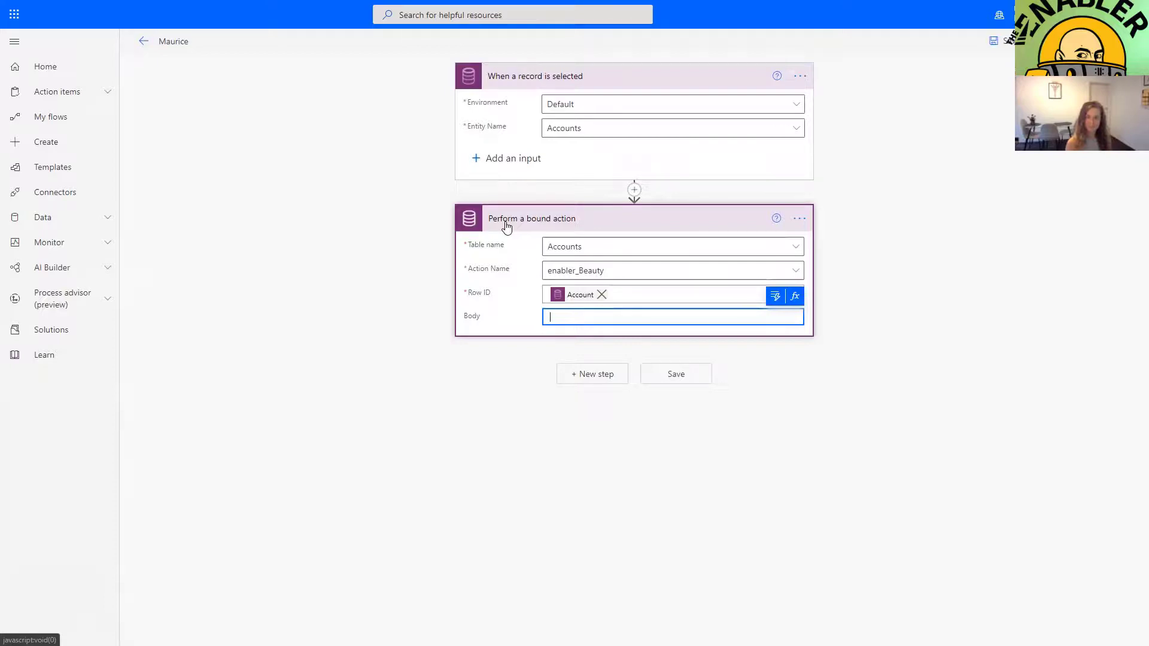
click(613, 223)
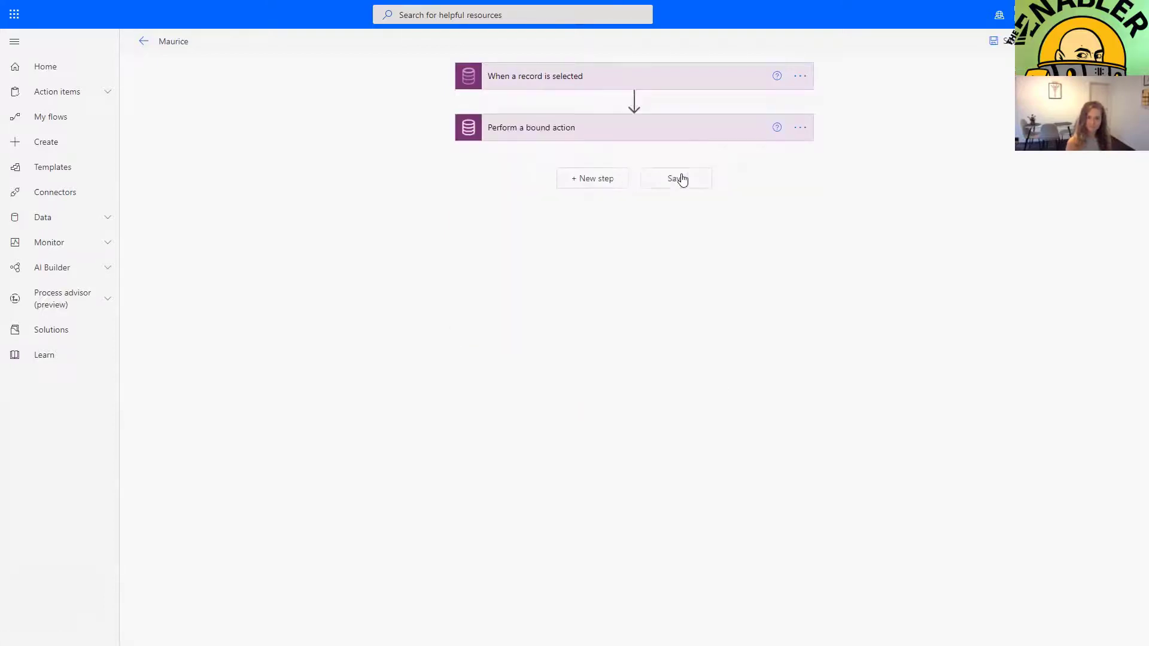
click(993, 48)
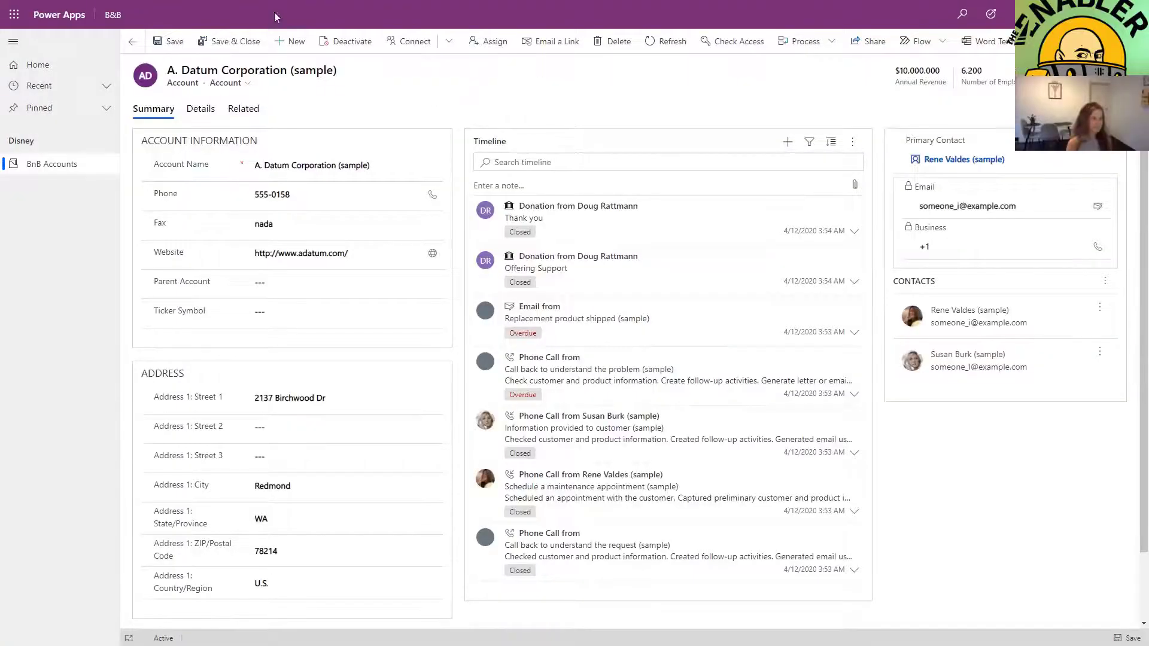
On the A. Datum Corporation (sample) account in the B&B app, show the details and run the Black Box Beast workflow
click(197, 110)
click(243, 350)
click(918, 41)
click(955, 209)
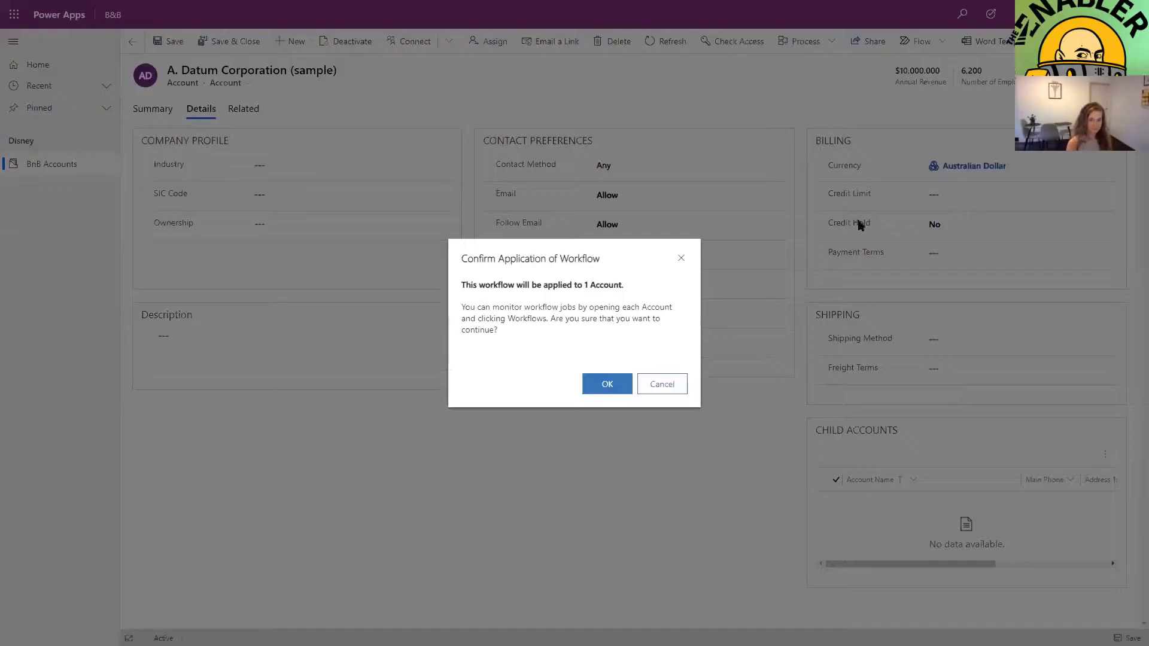
click(606, 384)
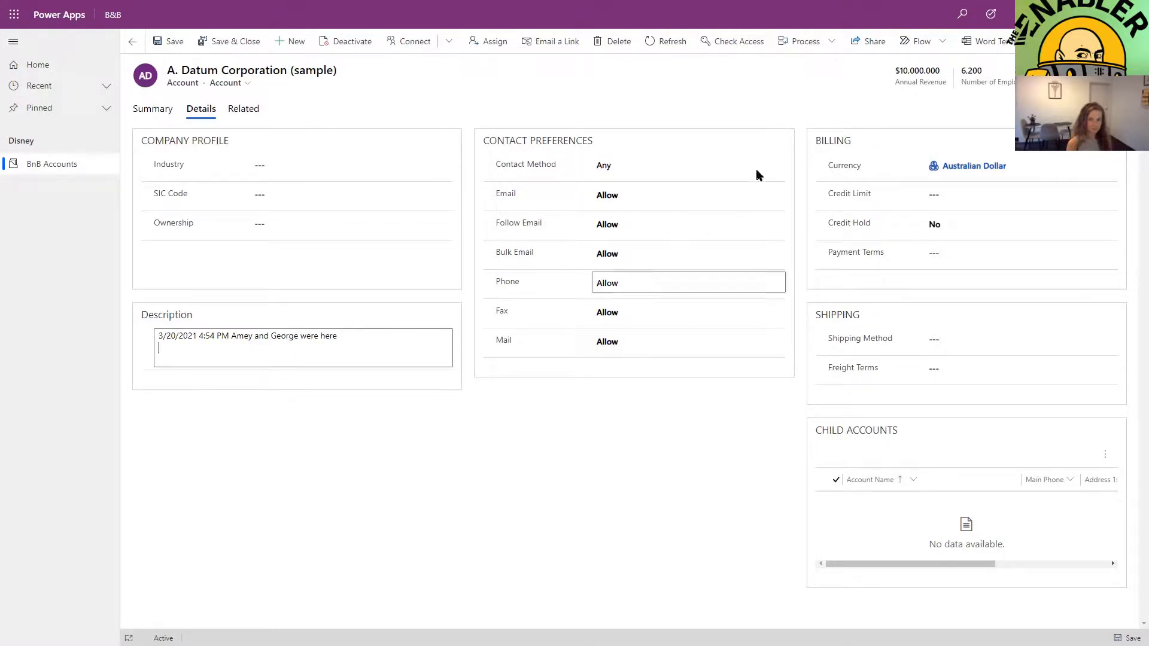
Run the Black Box Beast workflow on the A. Datum Corporation (sample) account a second time
click(920, 42)
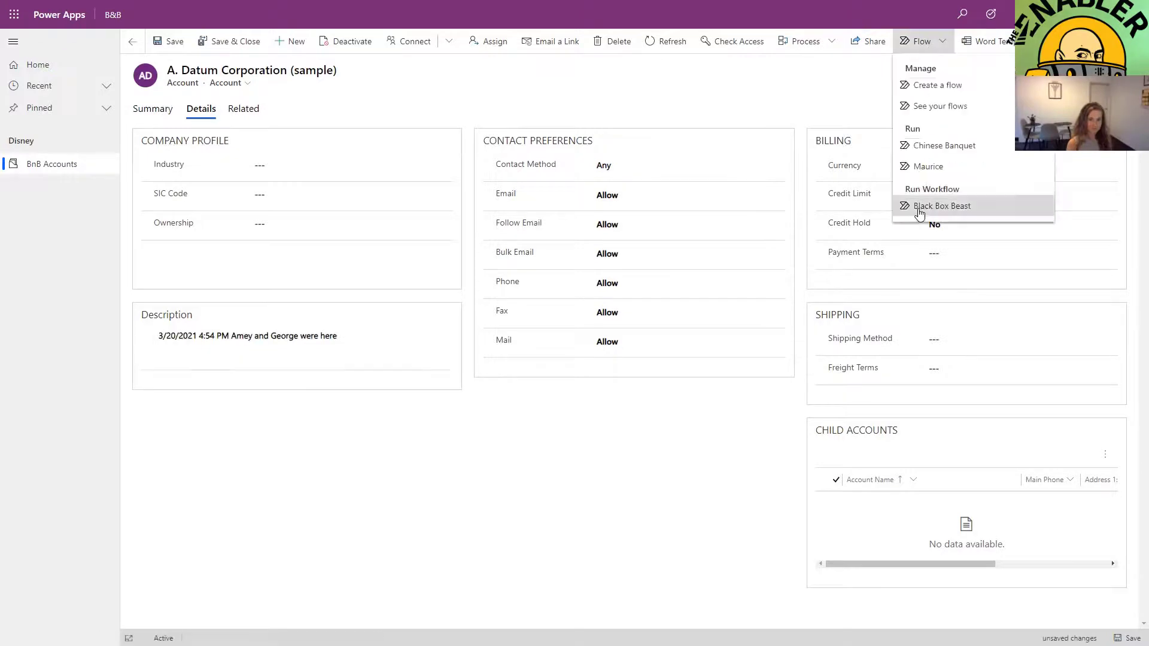
click(919, 206)
click(597, 388)
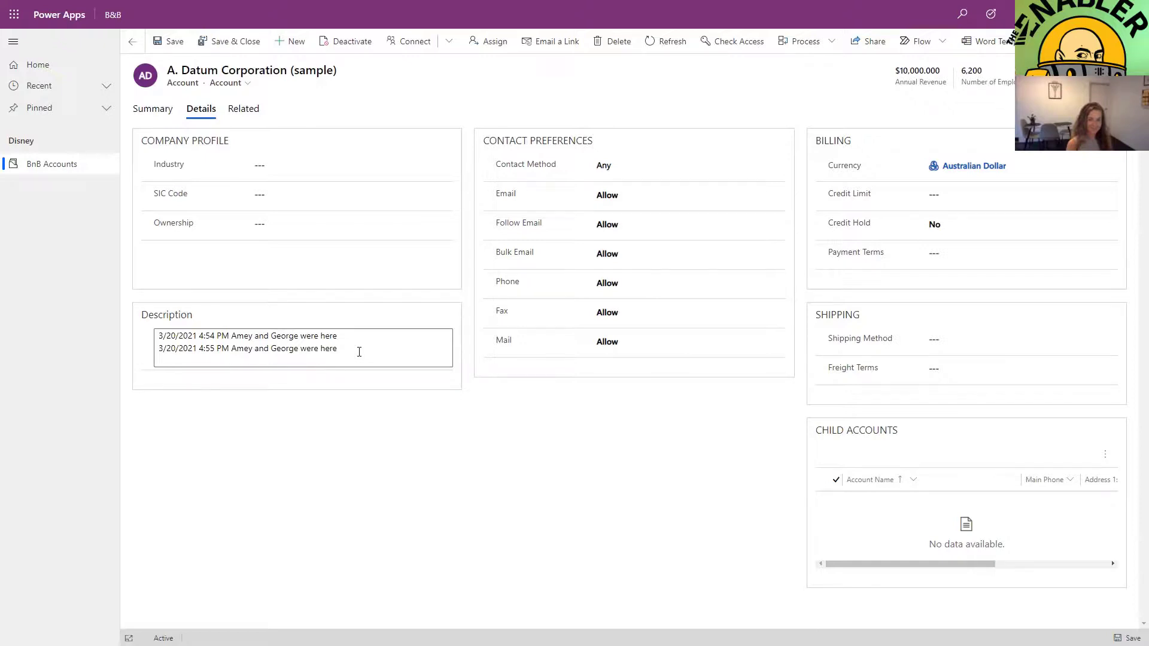
Run the Maurice flow on the A. Datum Corporation (sample) account, accepting its Common Data Service connection, and close the run dialog
click(936, 48)
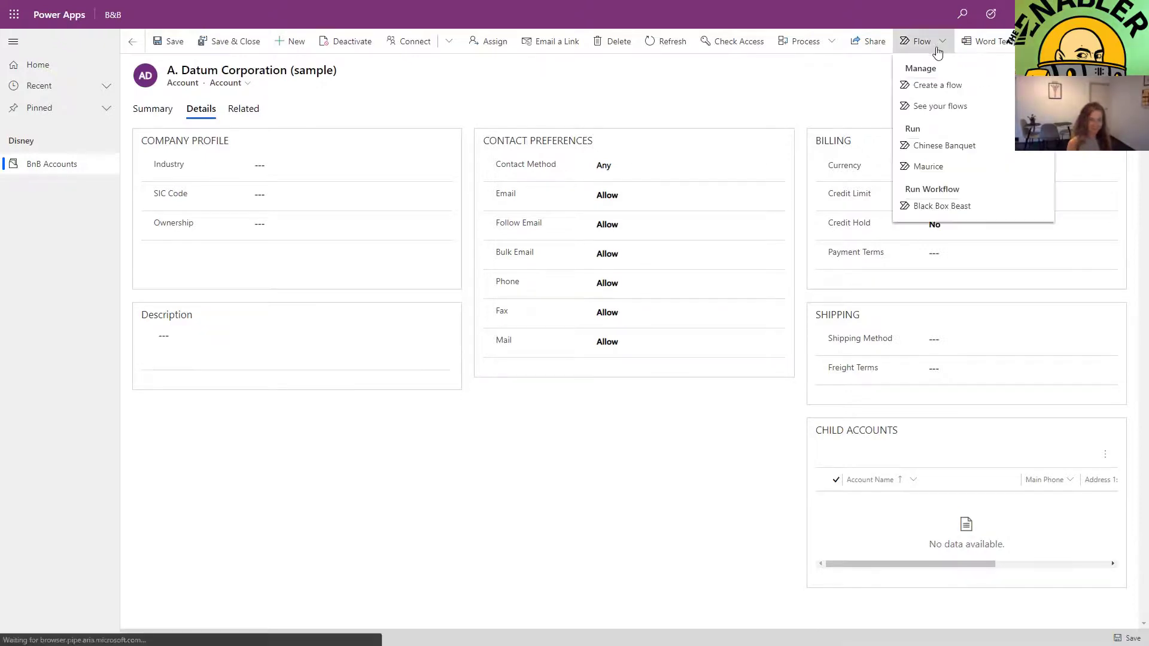
click(943, 168)
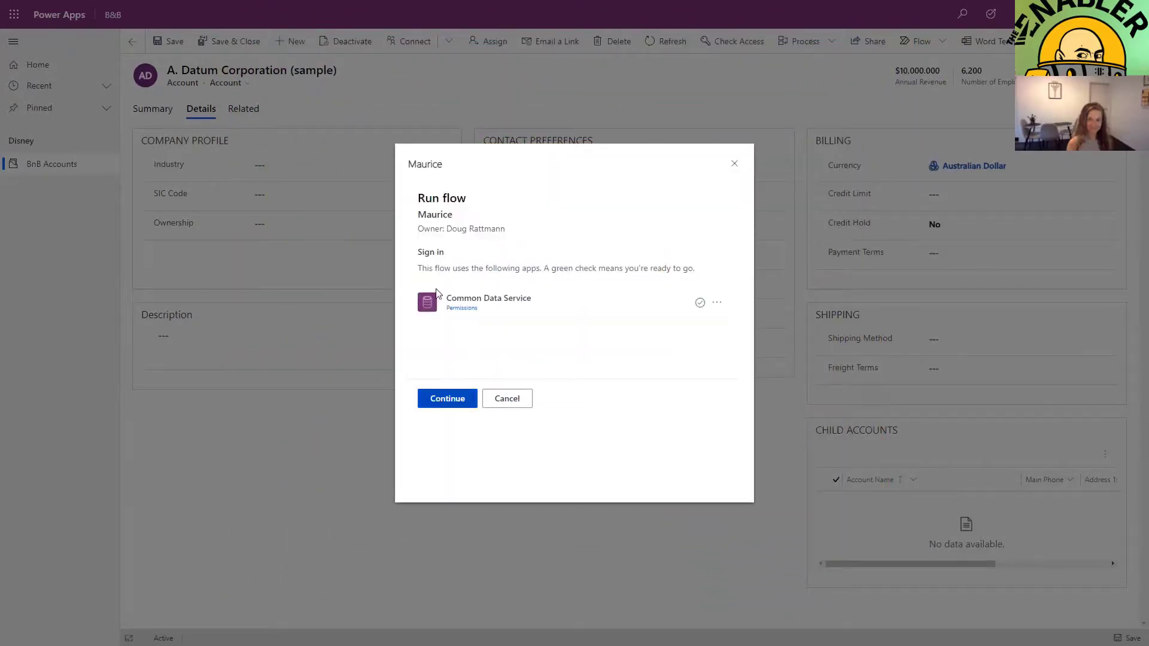
click(449, 405)
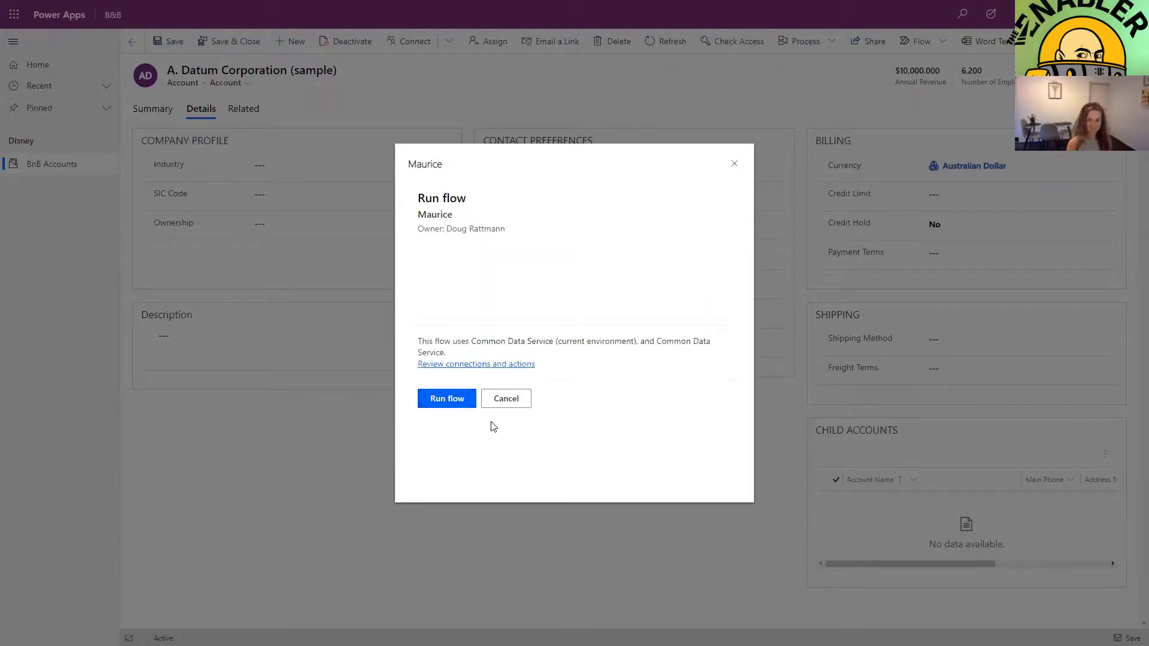
click(438, 405)
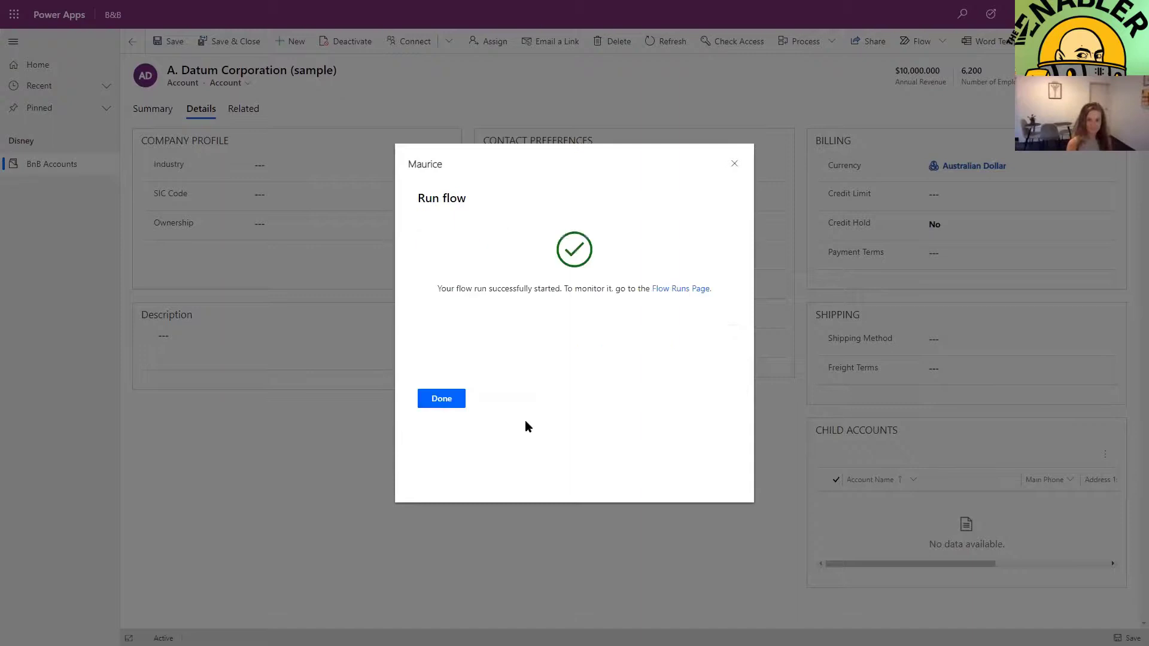
click(450, 405)
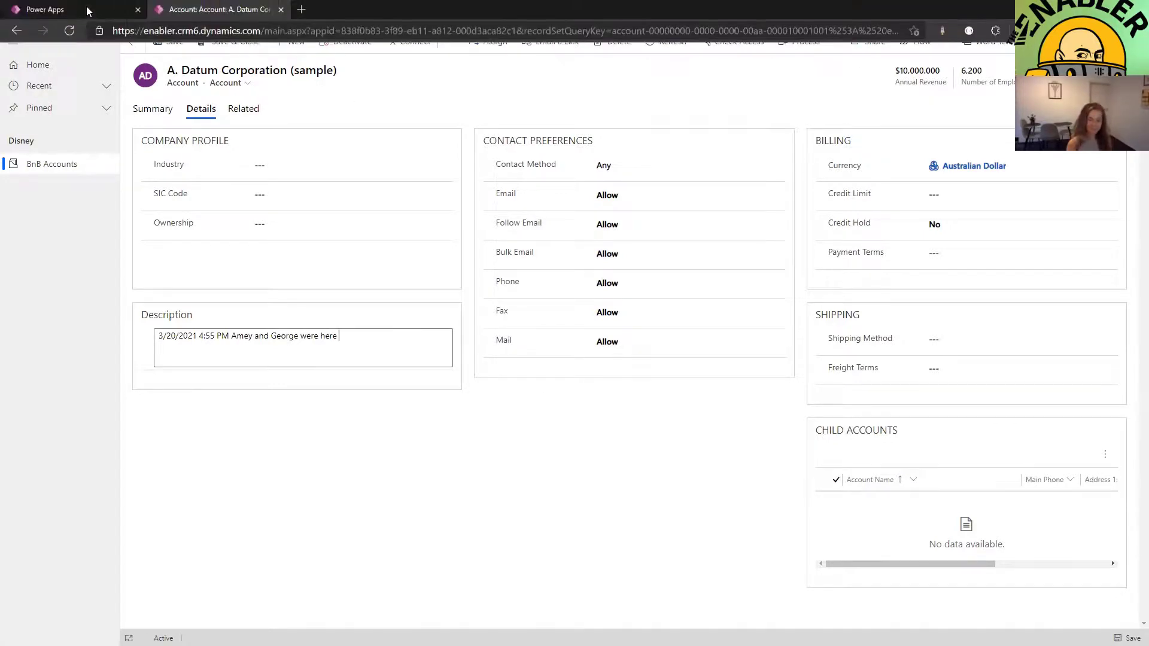
Switch to the solution, open Maurice's latest run from its history and examine the inputs and outputs of Perform a bound action
click(88, 11)
click(655, 361)
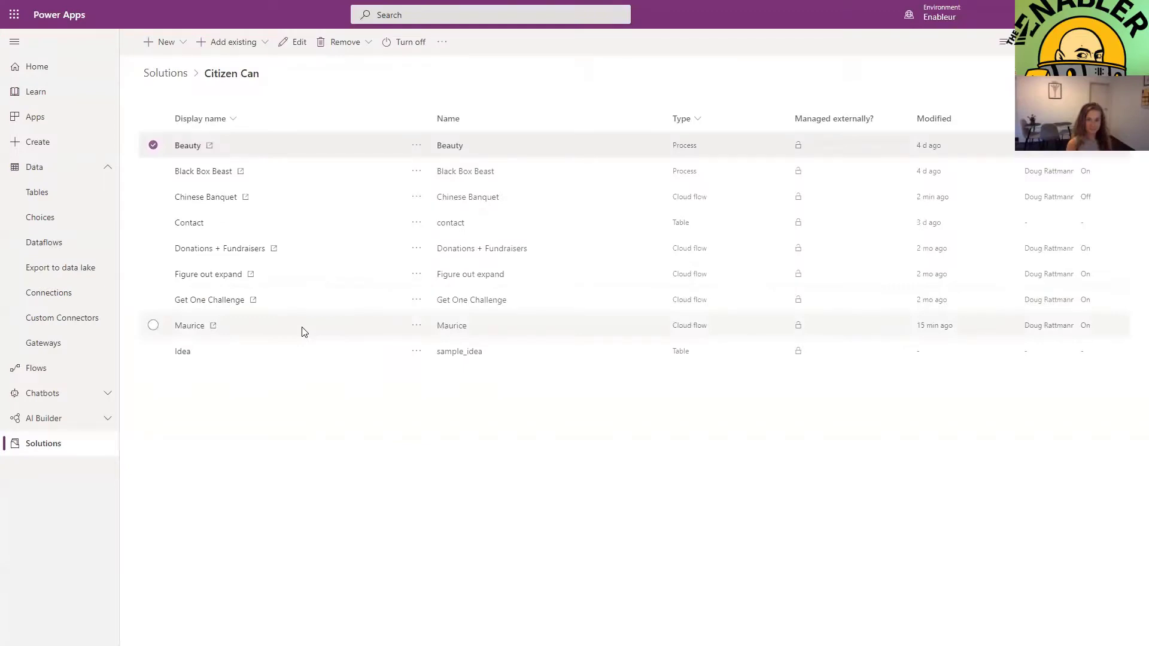
click(303, 328)
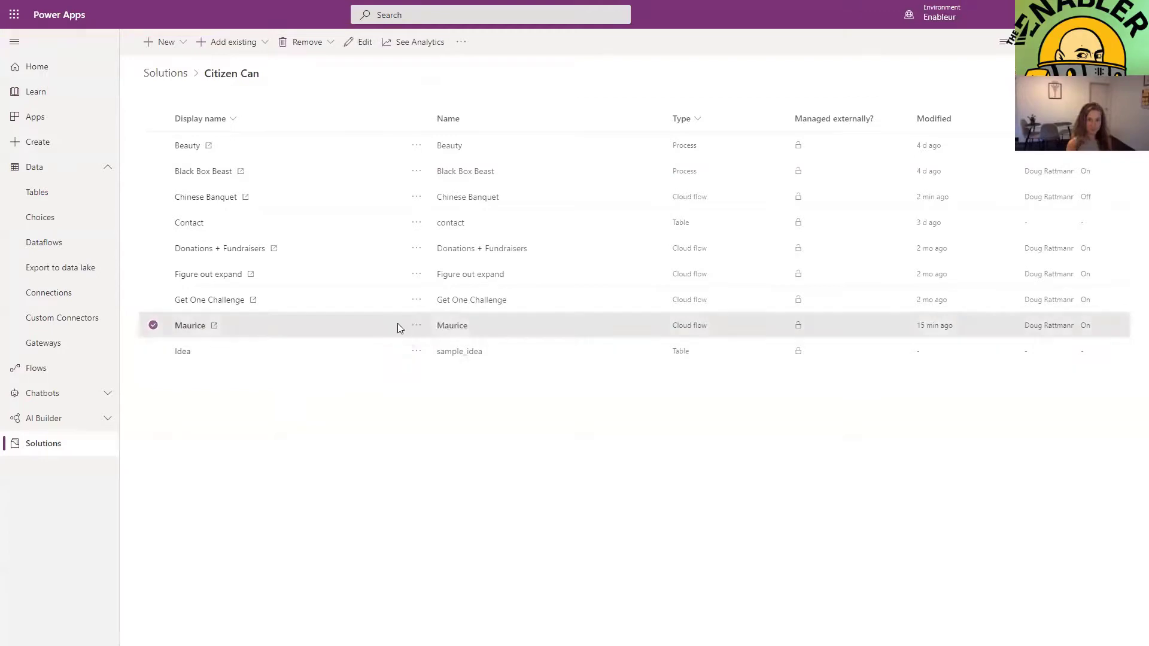
click(191, 325)
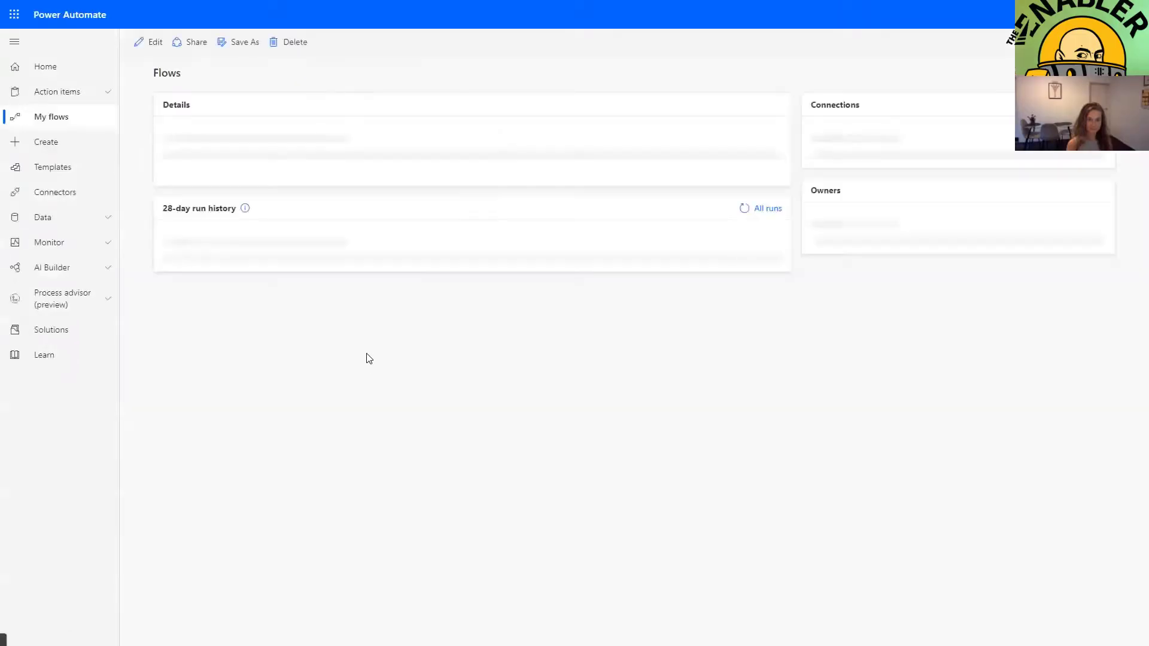
click(197, 388)
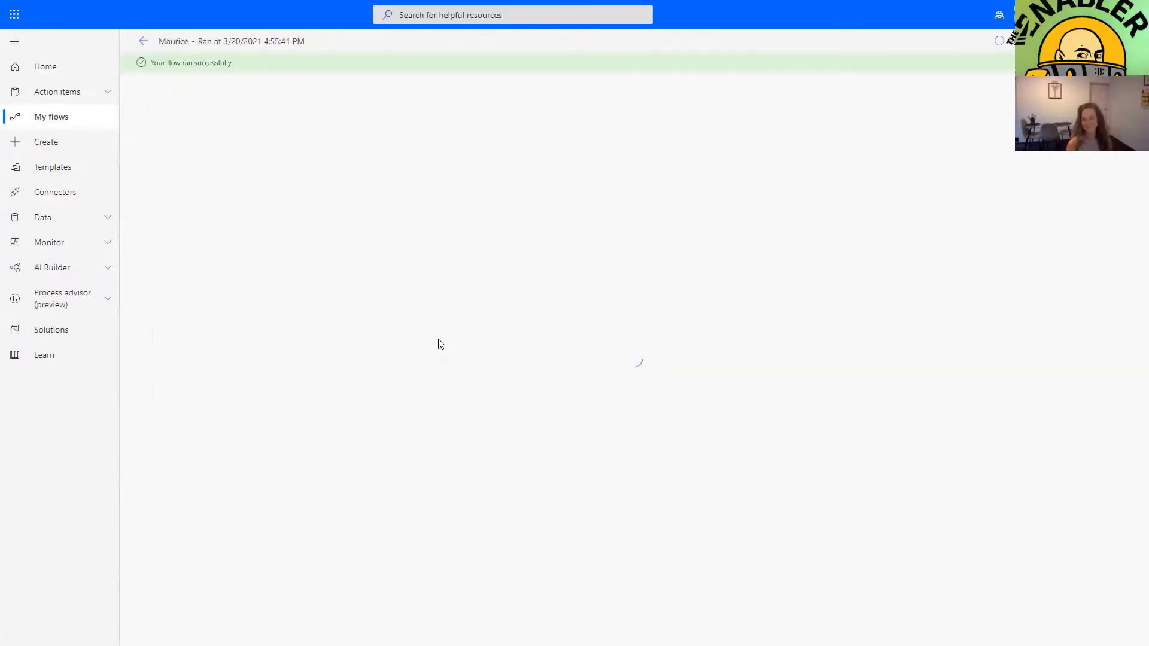
click(534, 167)
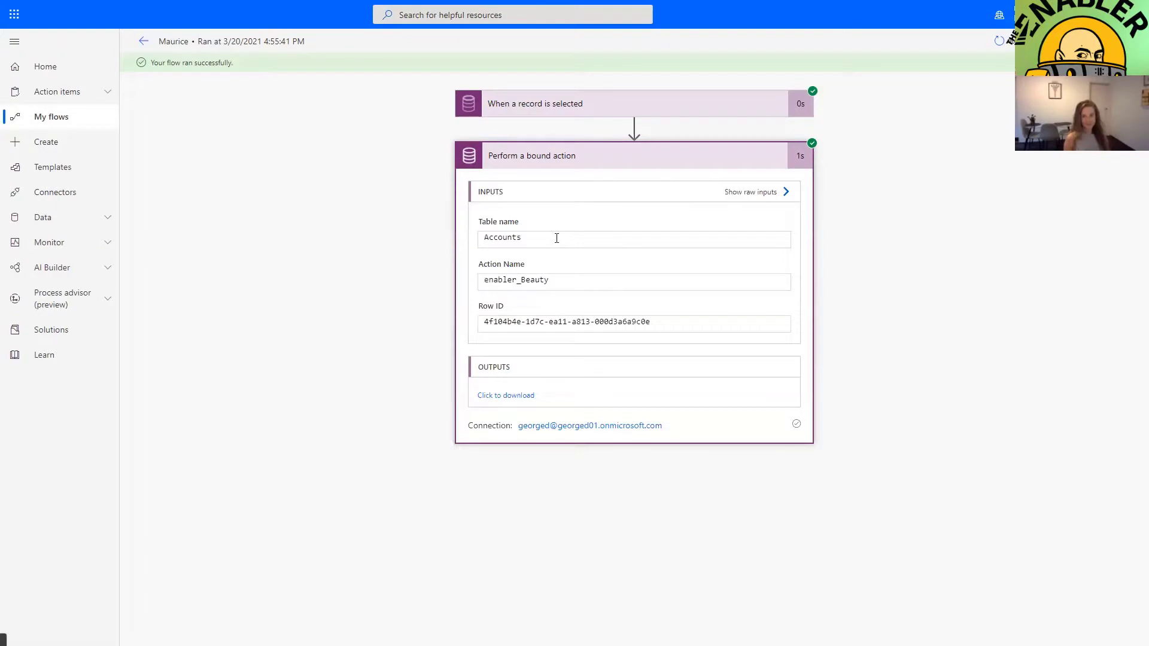